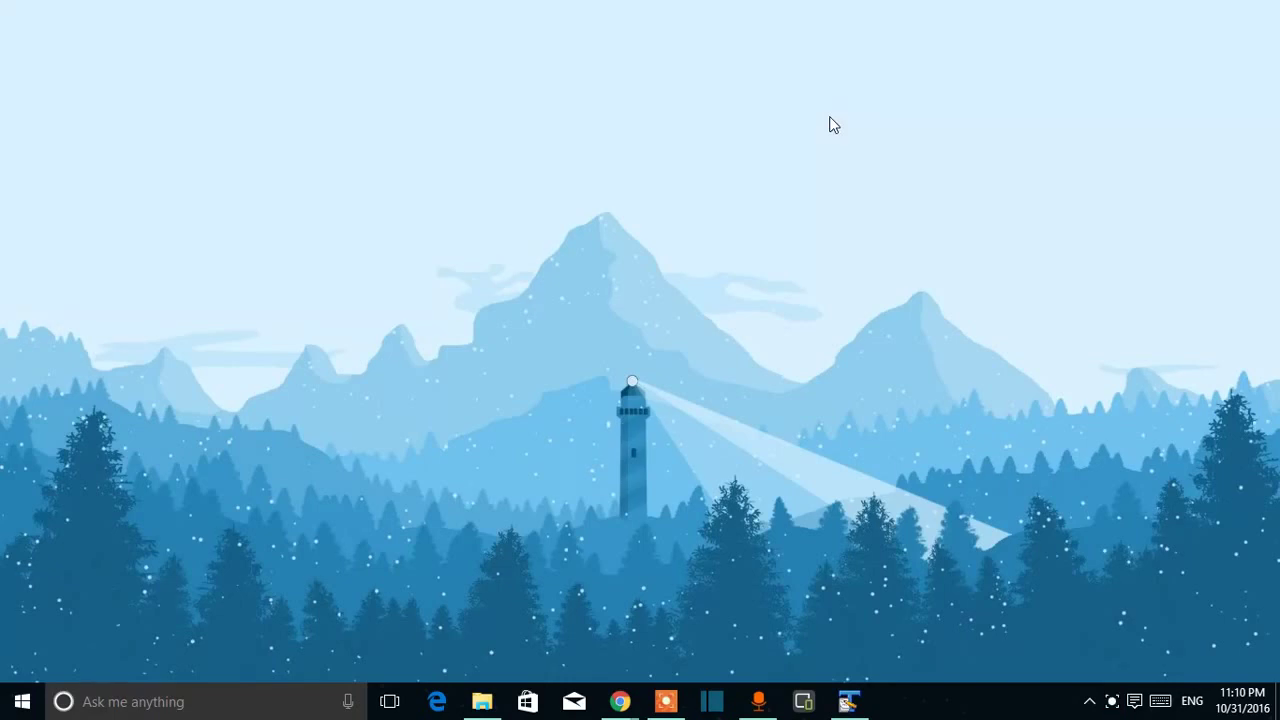
right_click(750, 106)
left_click(791, 162)
- Open the Update & security page in Windows Settings and check for updates
left_click(1136, 704)
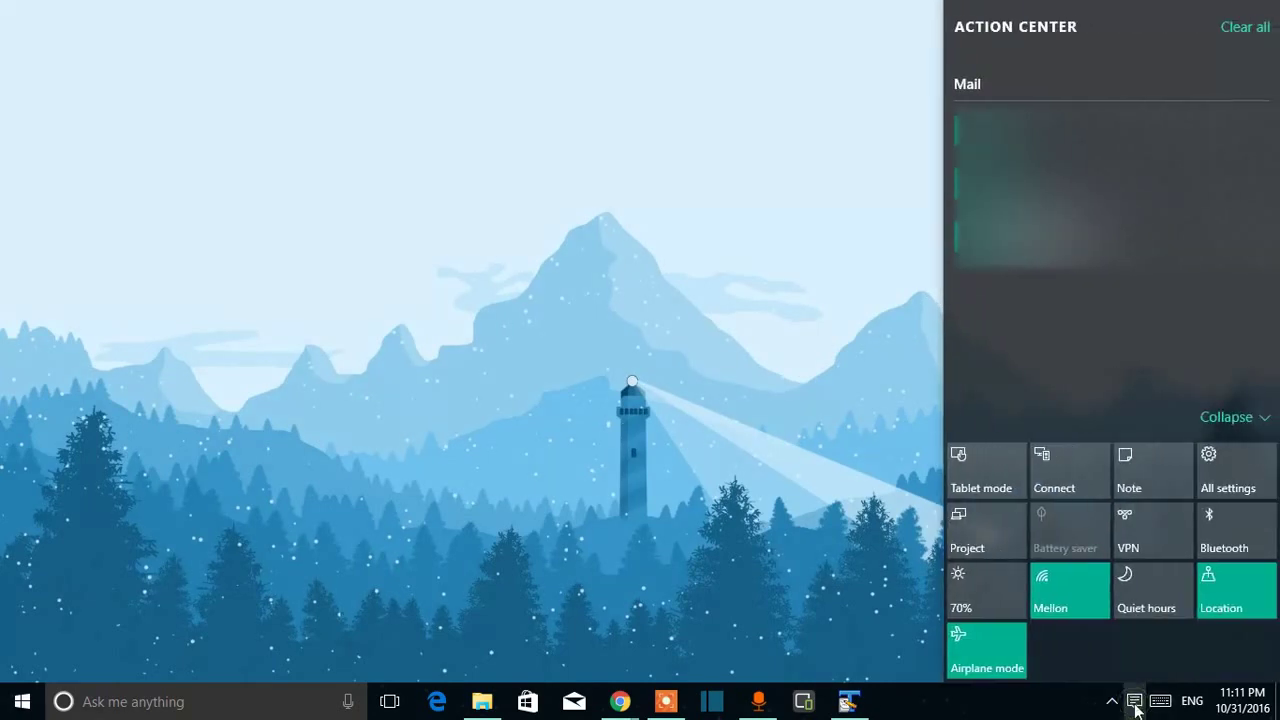
left_click(1238, 478)
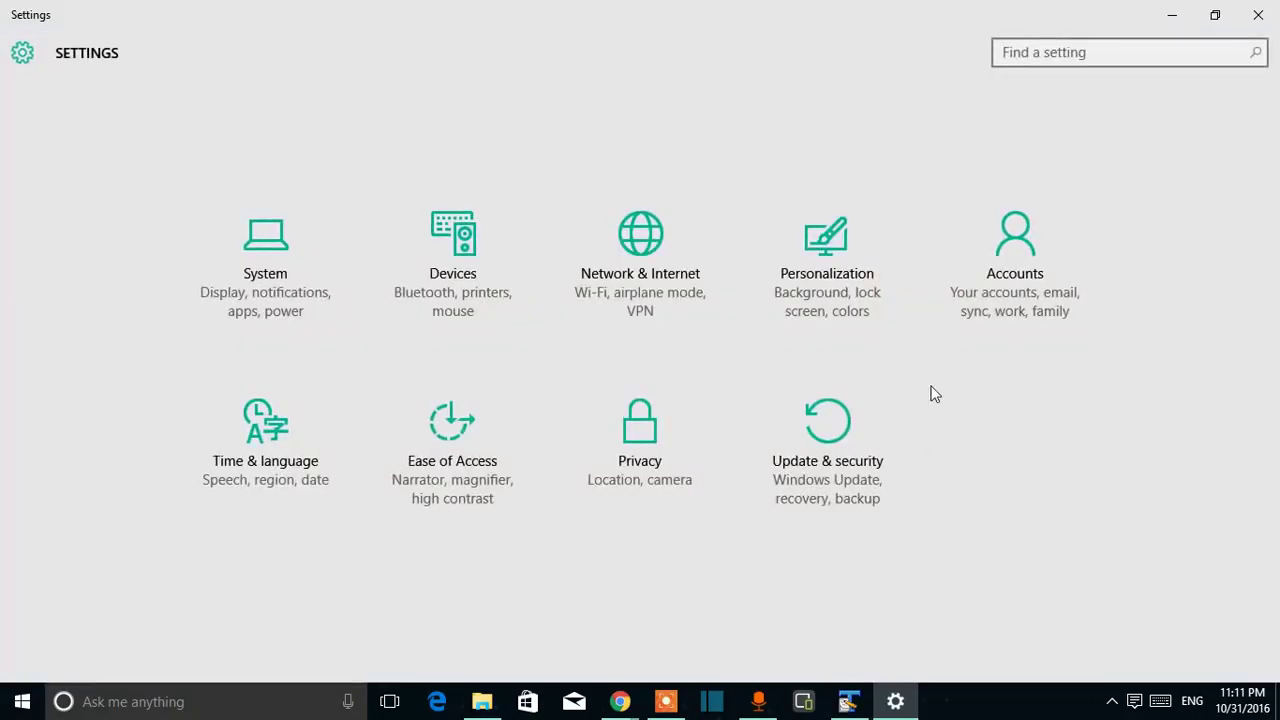
left_click(861, 498)
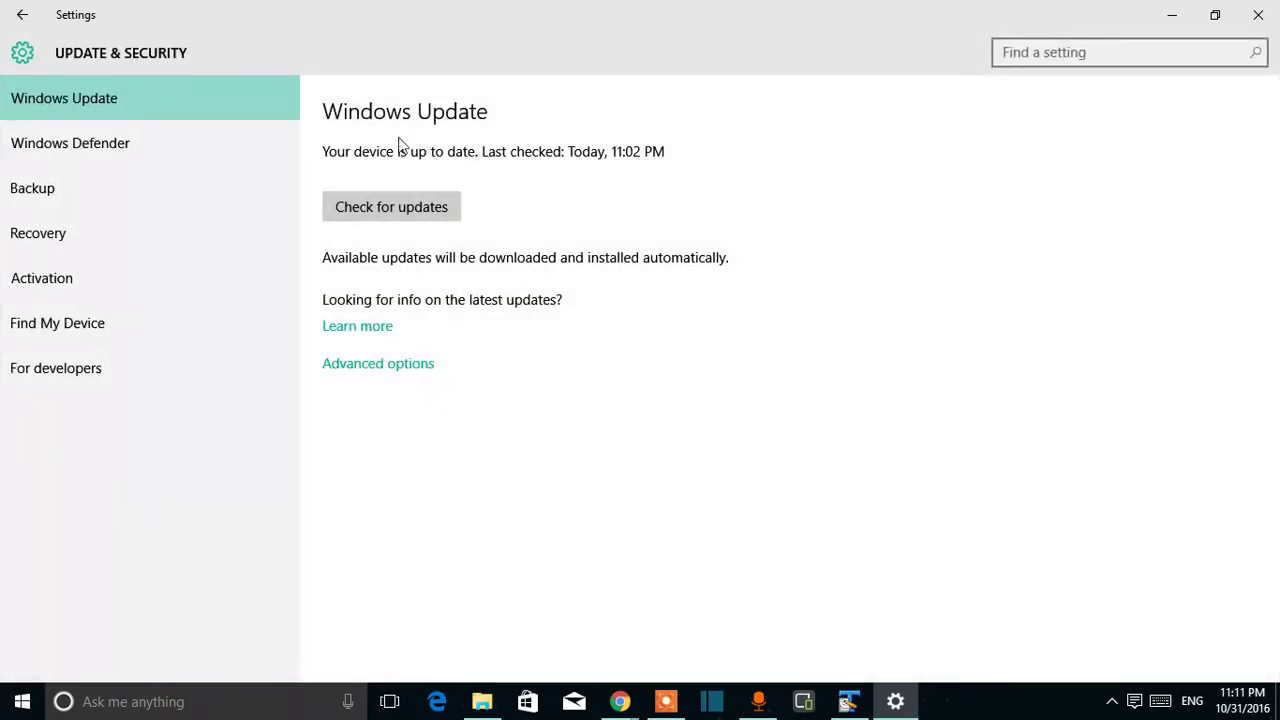
left_click(339, 212)
- Examine the choices for how updates are installed in the advanced Windows Update options, and close Settings
left_click(349, 366)
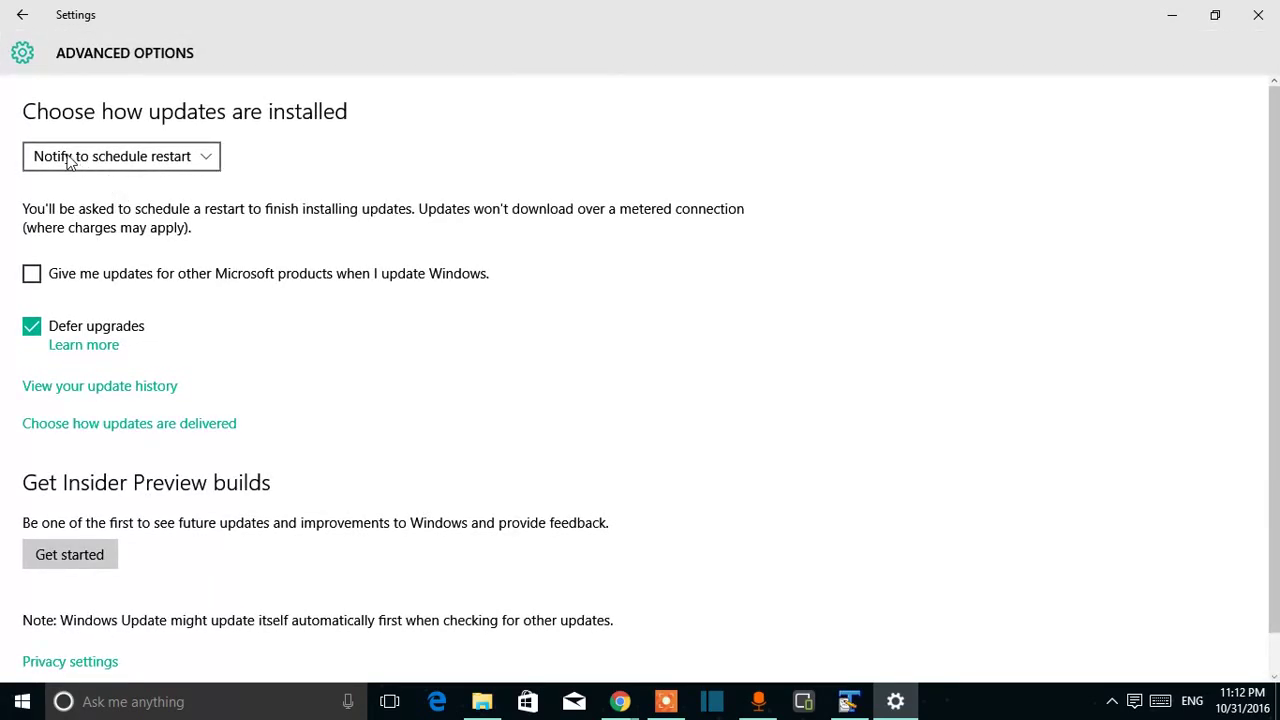
left_click(68, 160)
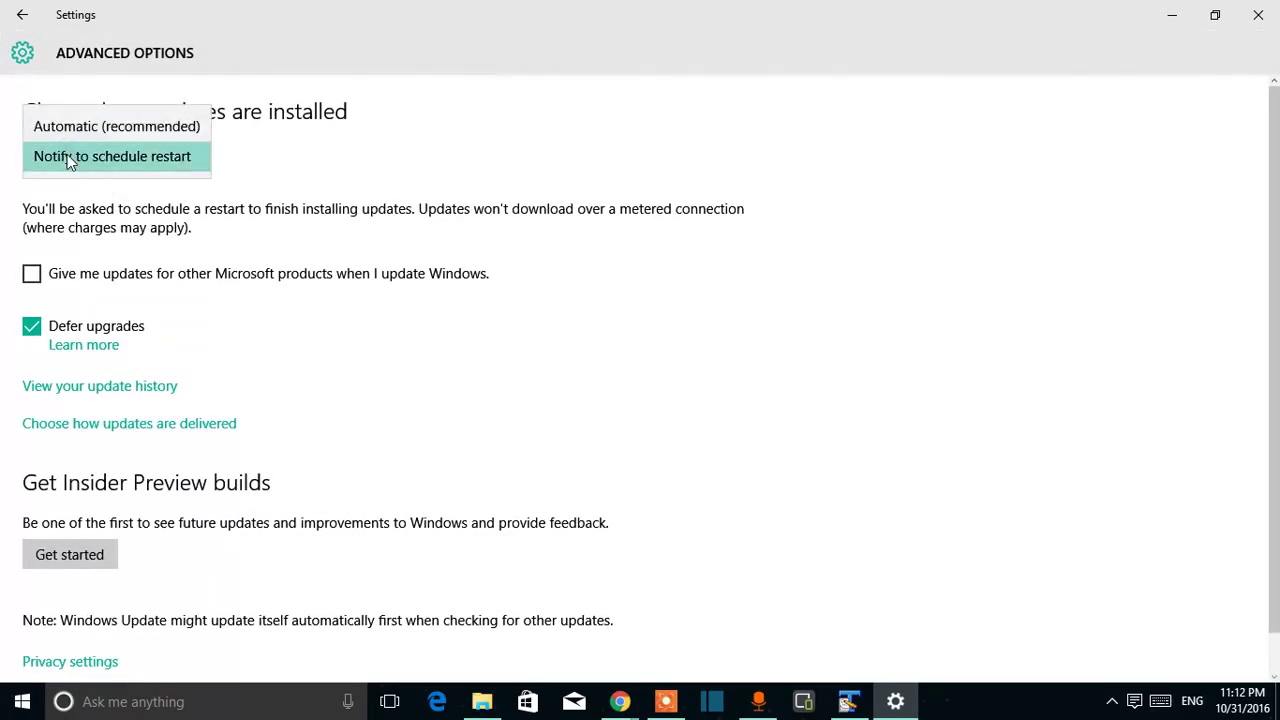
left_click(68, 160)
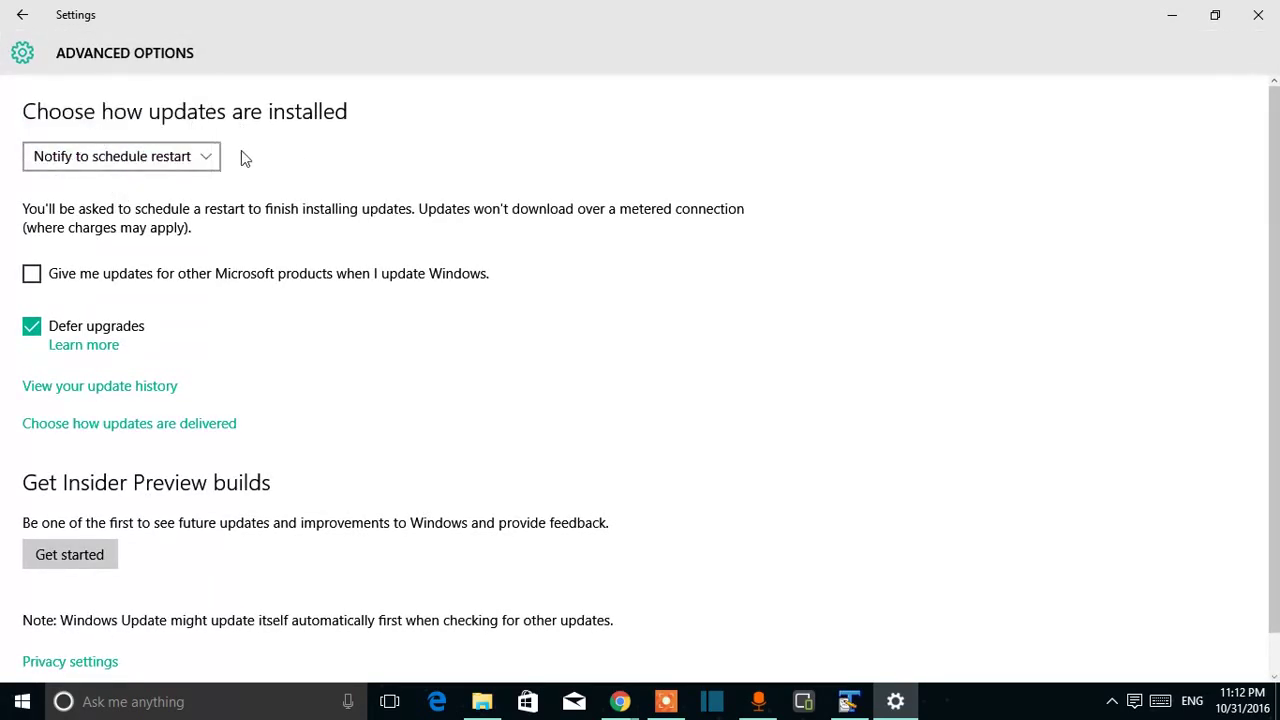
left_click(195, 158)
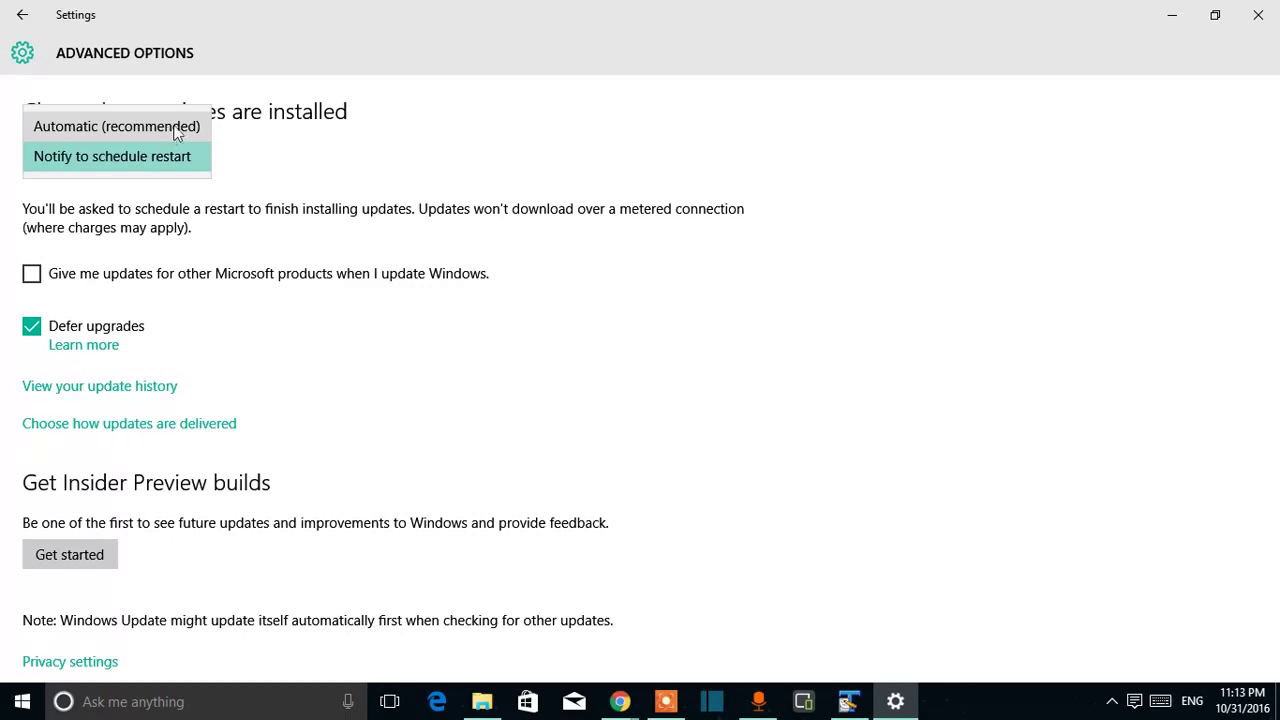
left_click(165, 158)
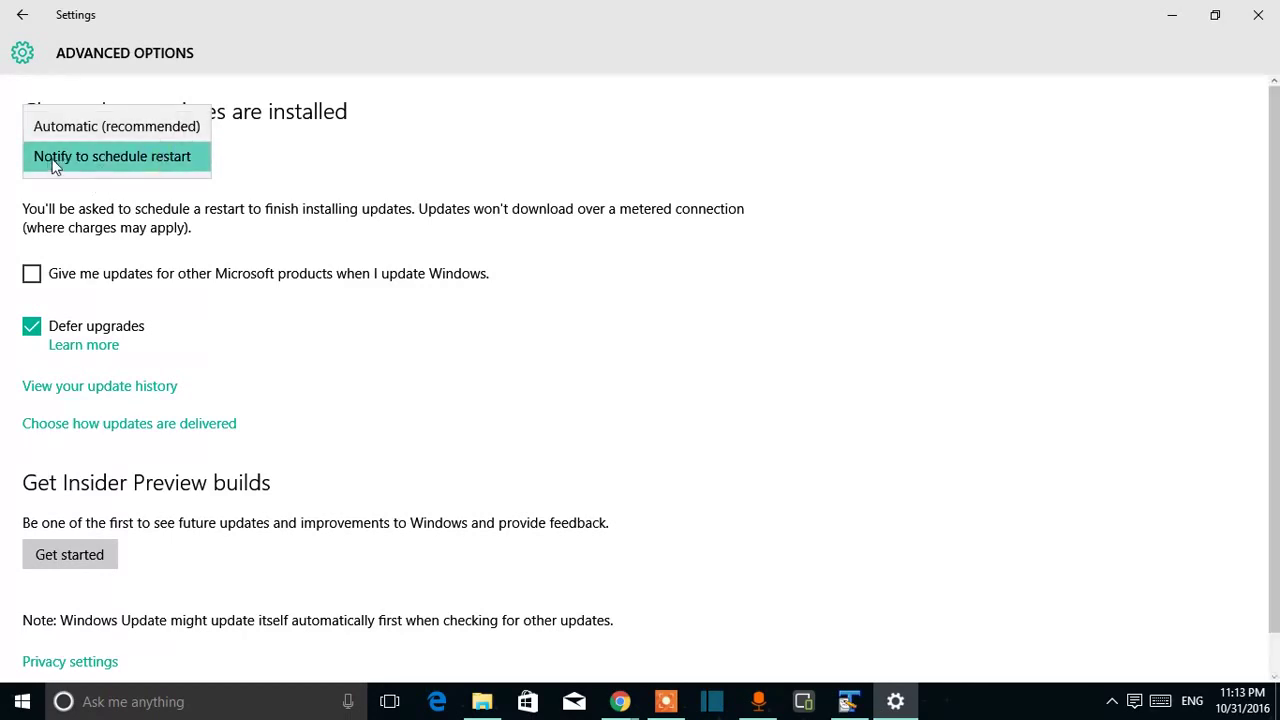
left_click(282, 160)
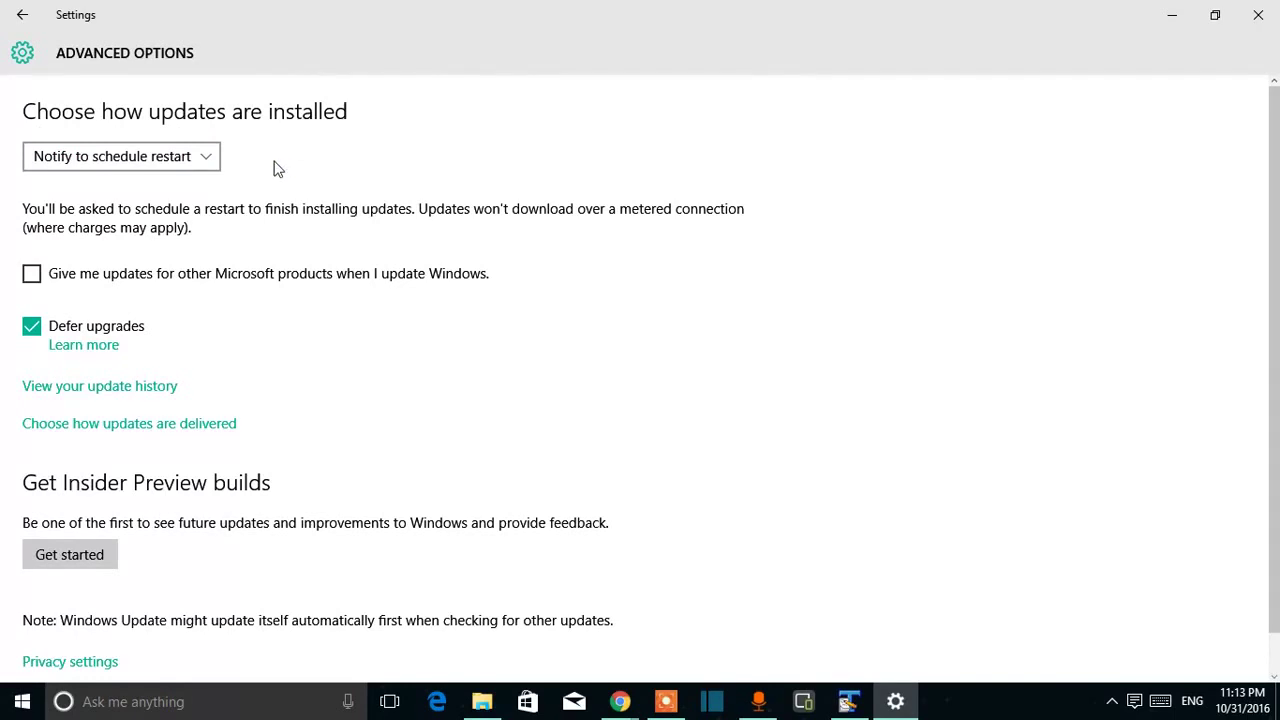
left_click(195, 159)
left_click(351, 173)
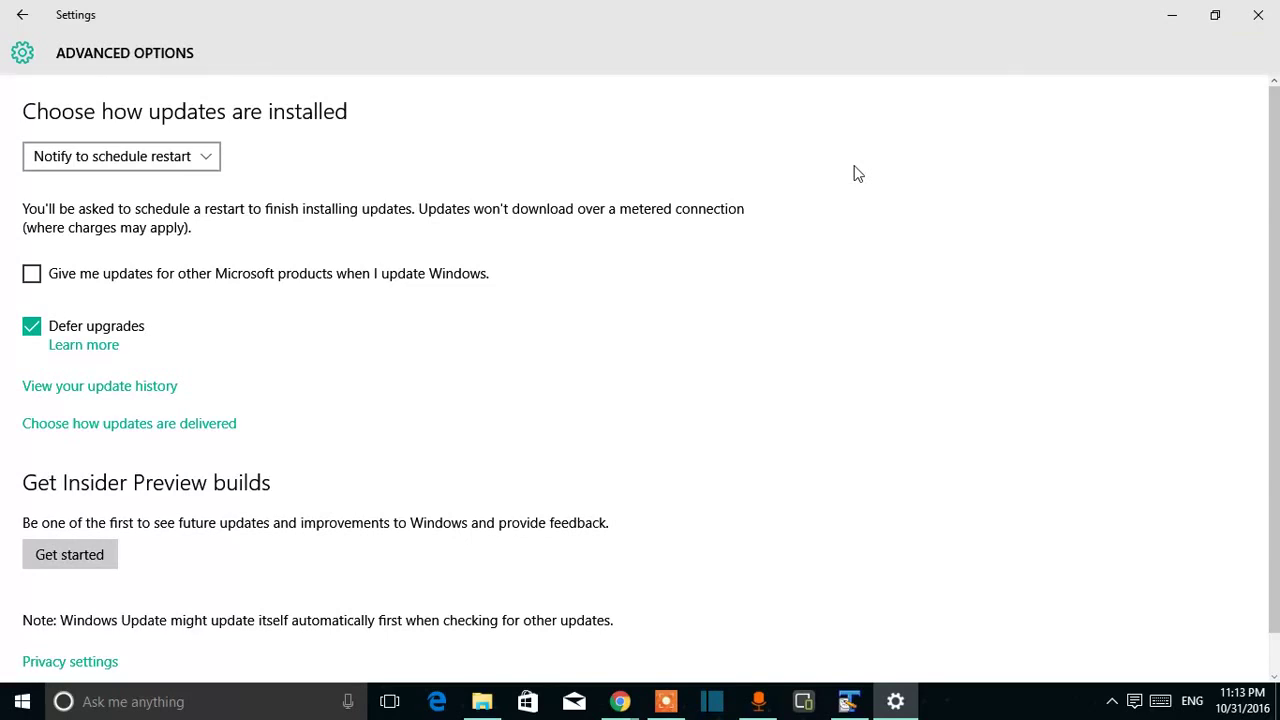
left_click(1258, 14)
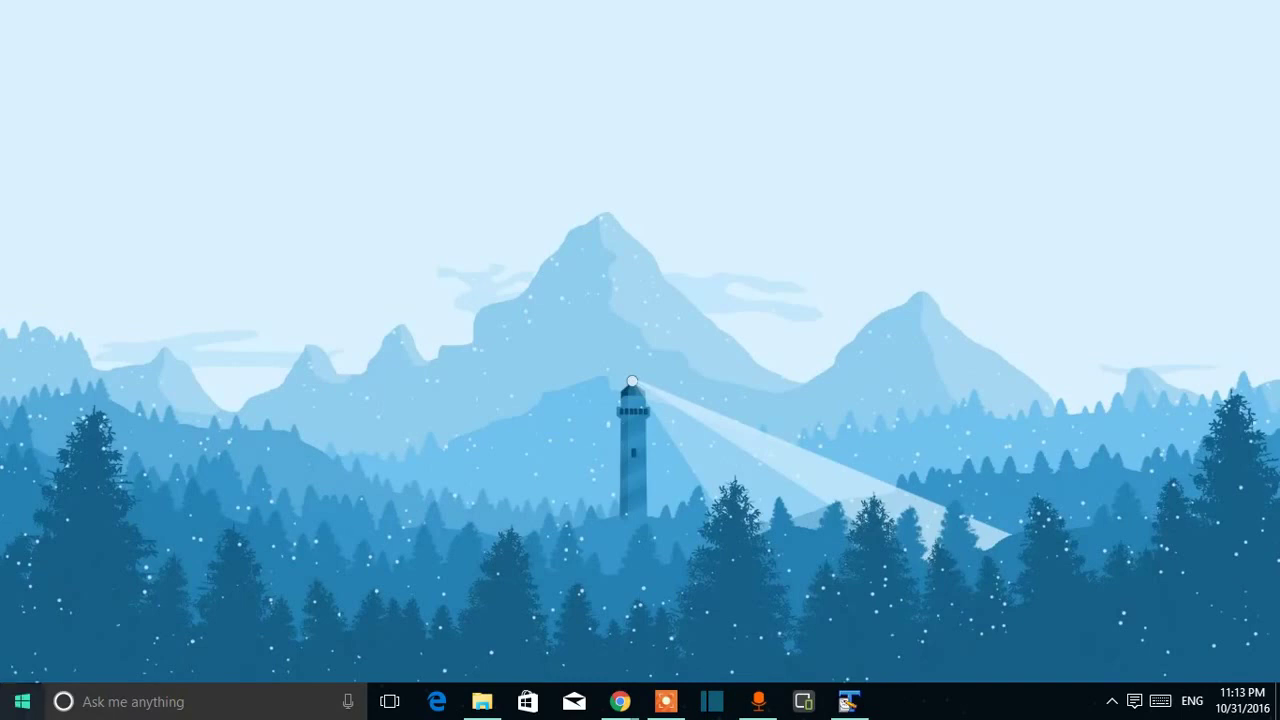
- Search Windows for "services" and open the Services desktop app
left_click(22, 701)
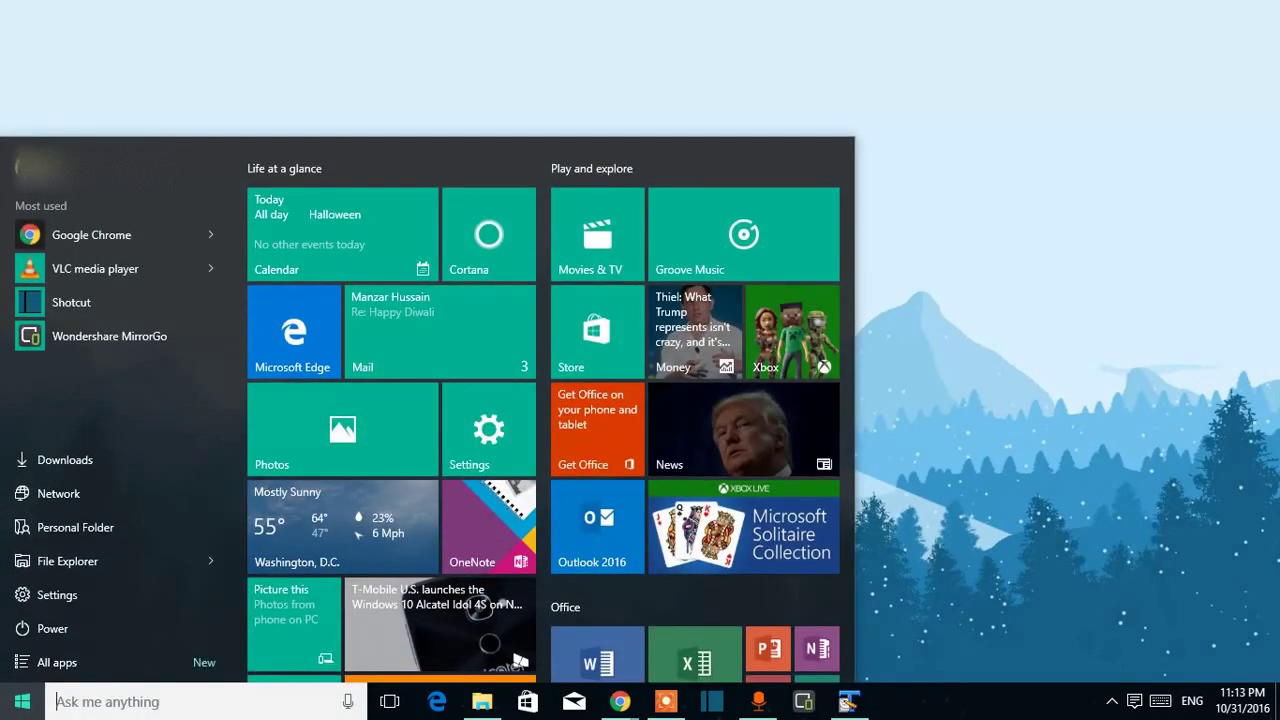
type("services")
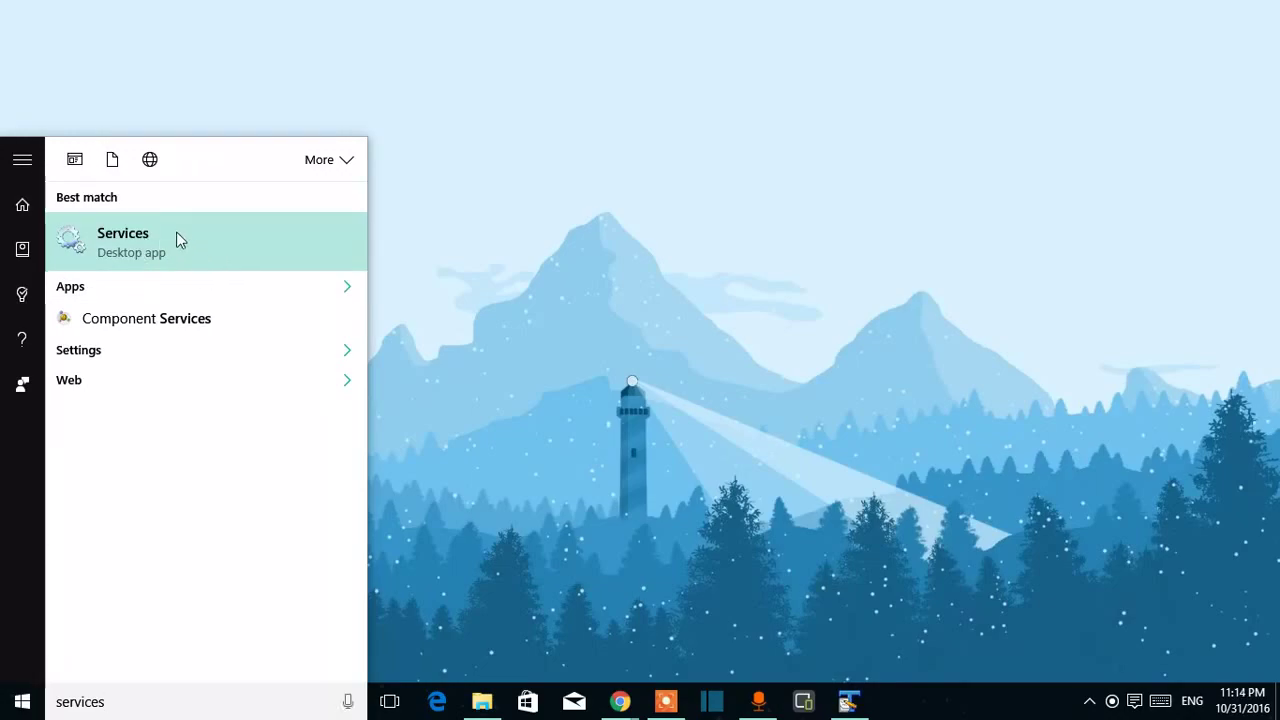
left_click(180, 240)
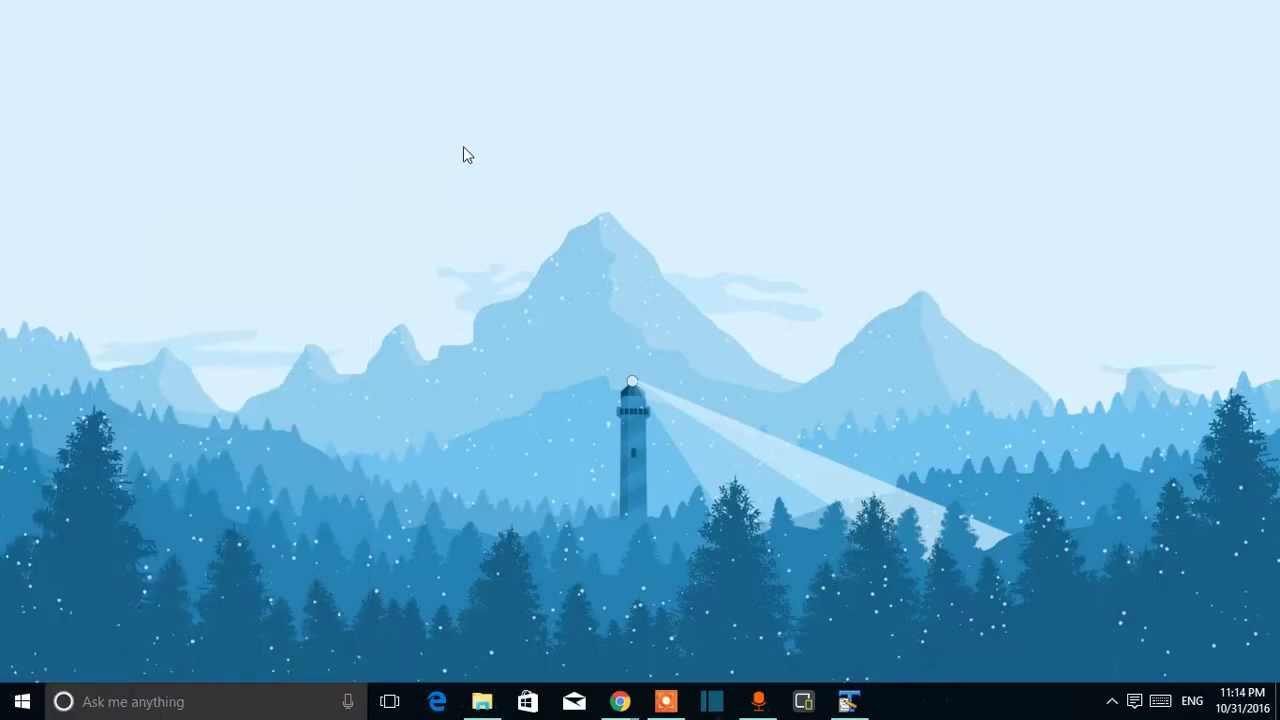
scroll(497, 186, "down", 2)
scroll(528, 297, "up", 2)
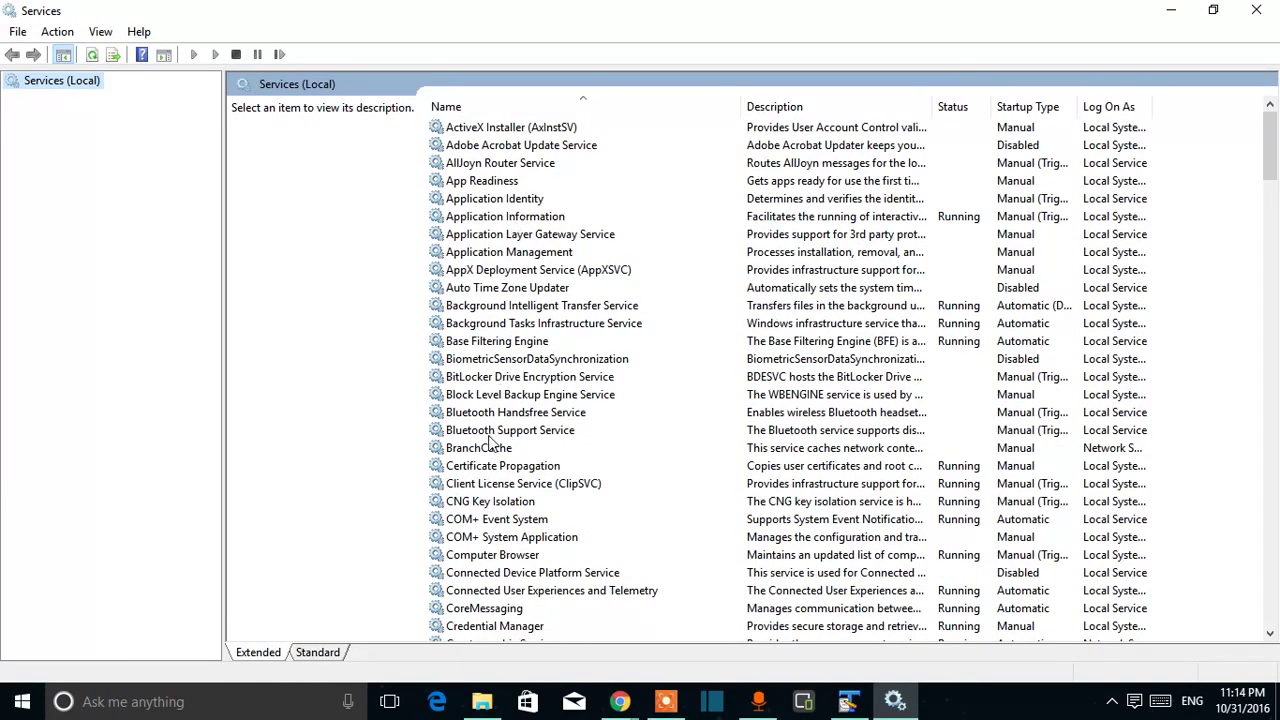
- Find the Windows Update service in the list of local services and open its properties
left_click(500, 359)
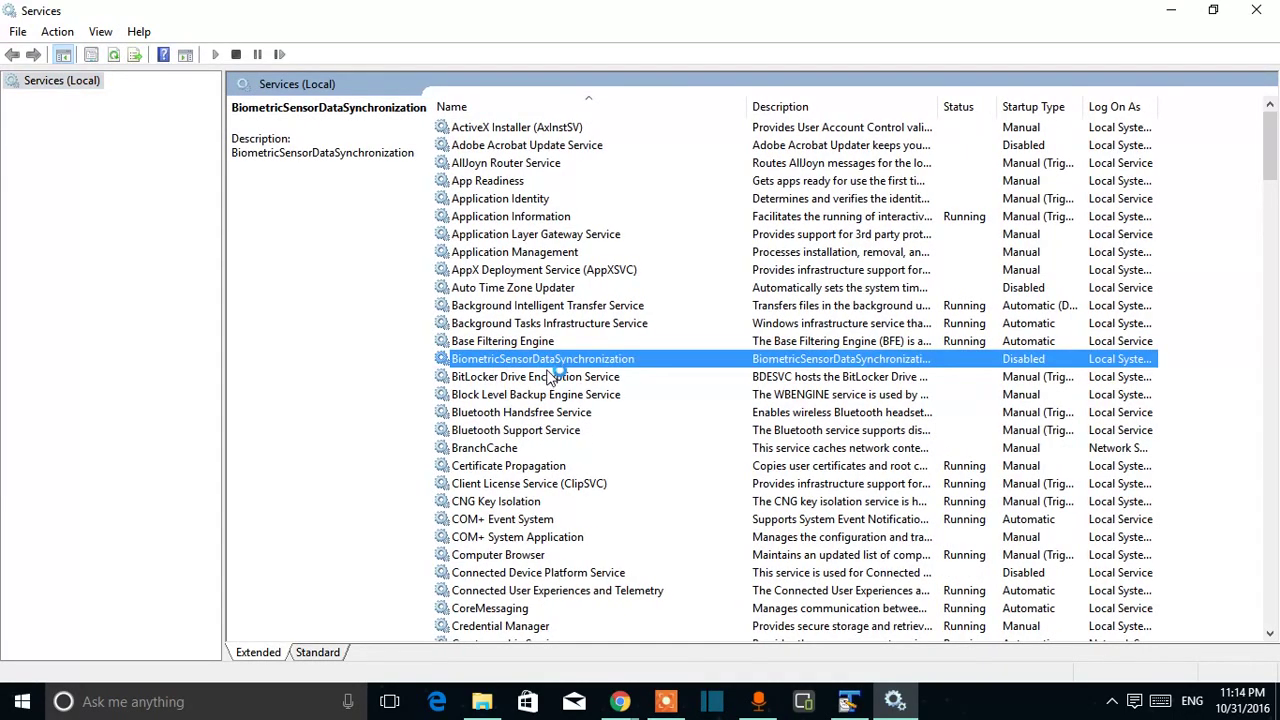
scroll(553, 390, "down", 6)
scroll(553, 390, "down", 1)
scroll(553, 388, "up", 7)
scroll(553, 390, "down", 6)
scroll(558, 372, "down", 13)
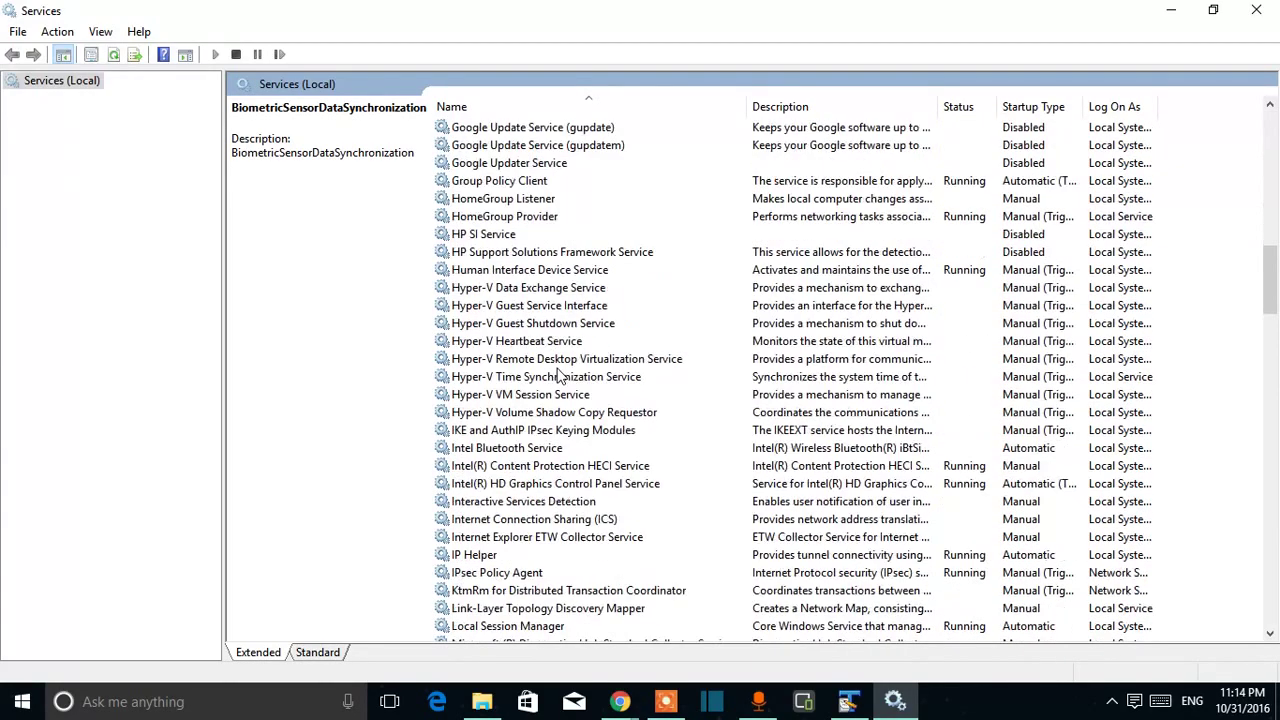
key("w")
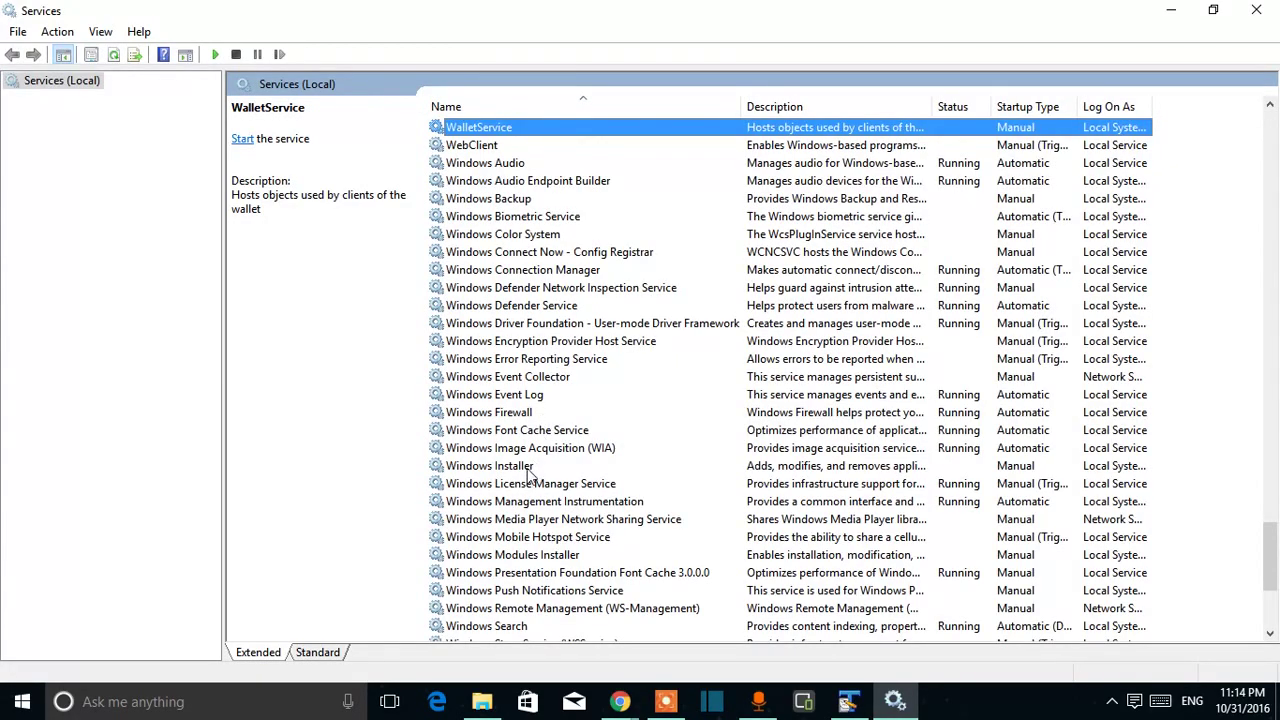
scroll(530, 475, "down", 3)
left_click(535, 519)
scroll(534, 417, "down", 2)
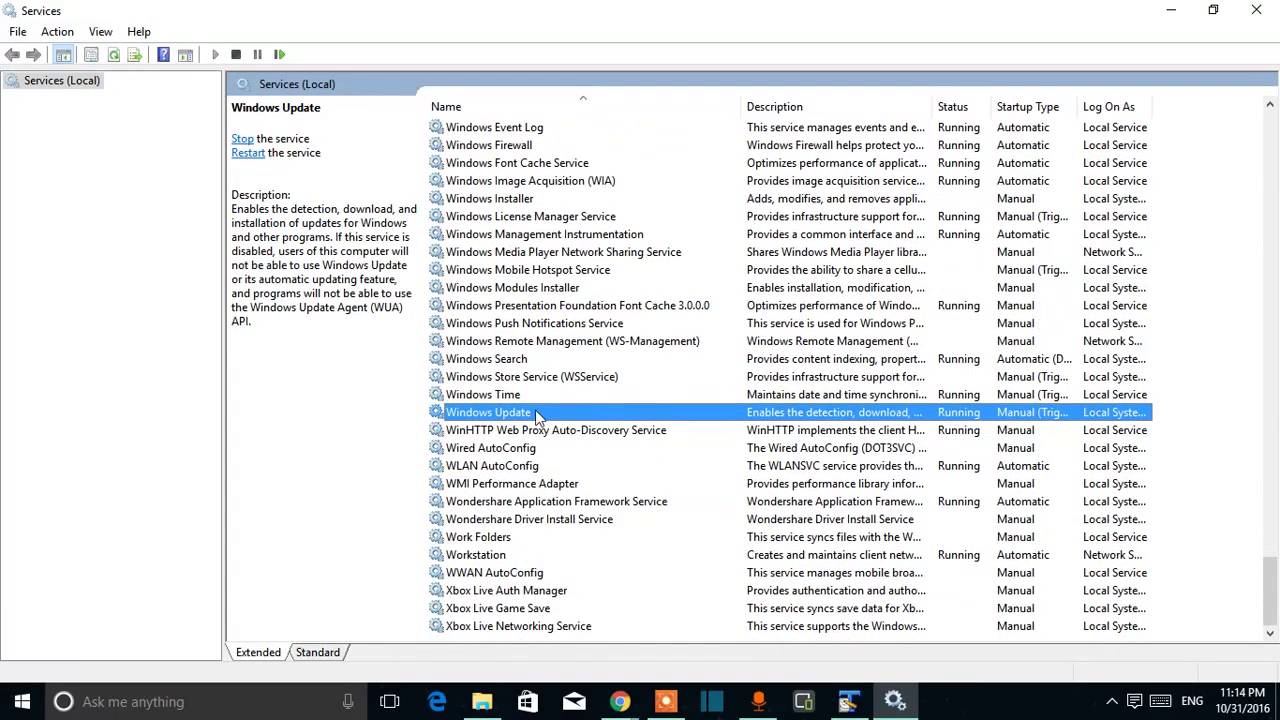
double_click(537, 413)
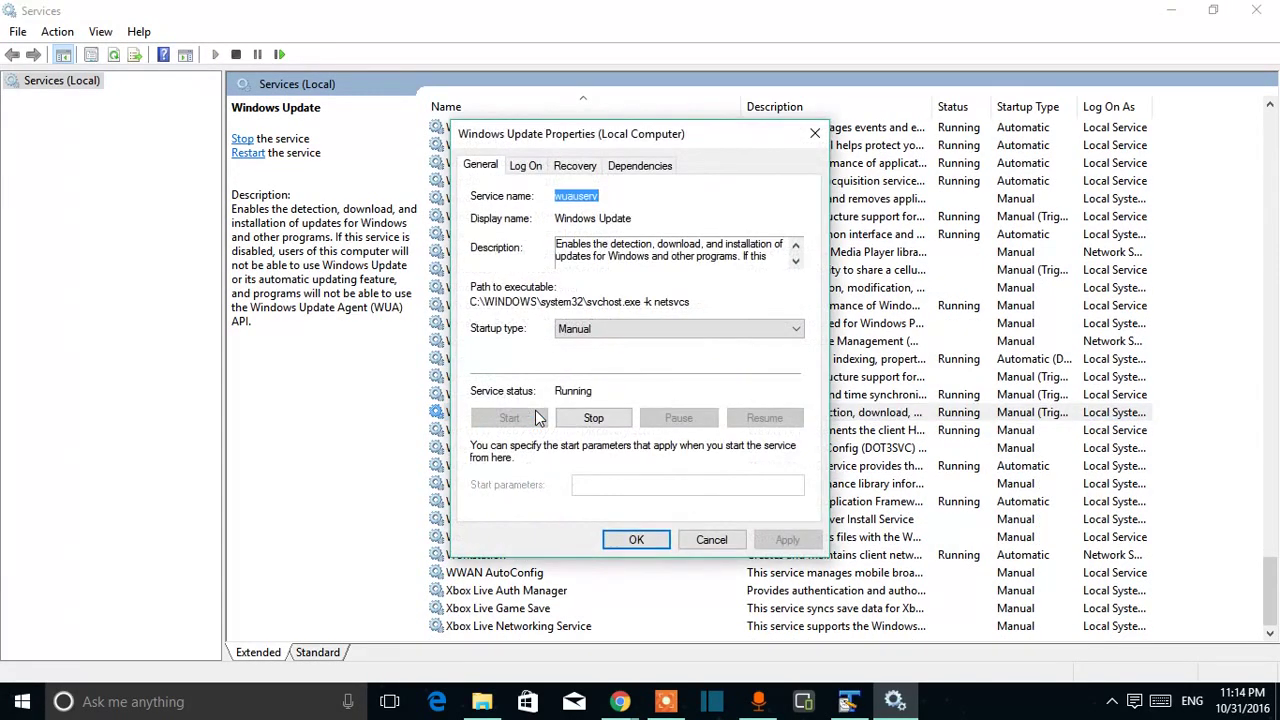
- Try the Automatic startup type for the Windows Update service
left_click(613, 328)
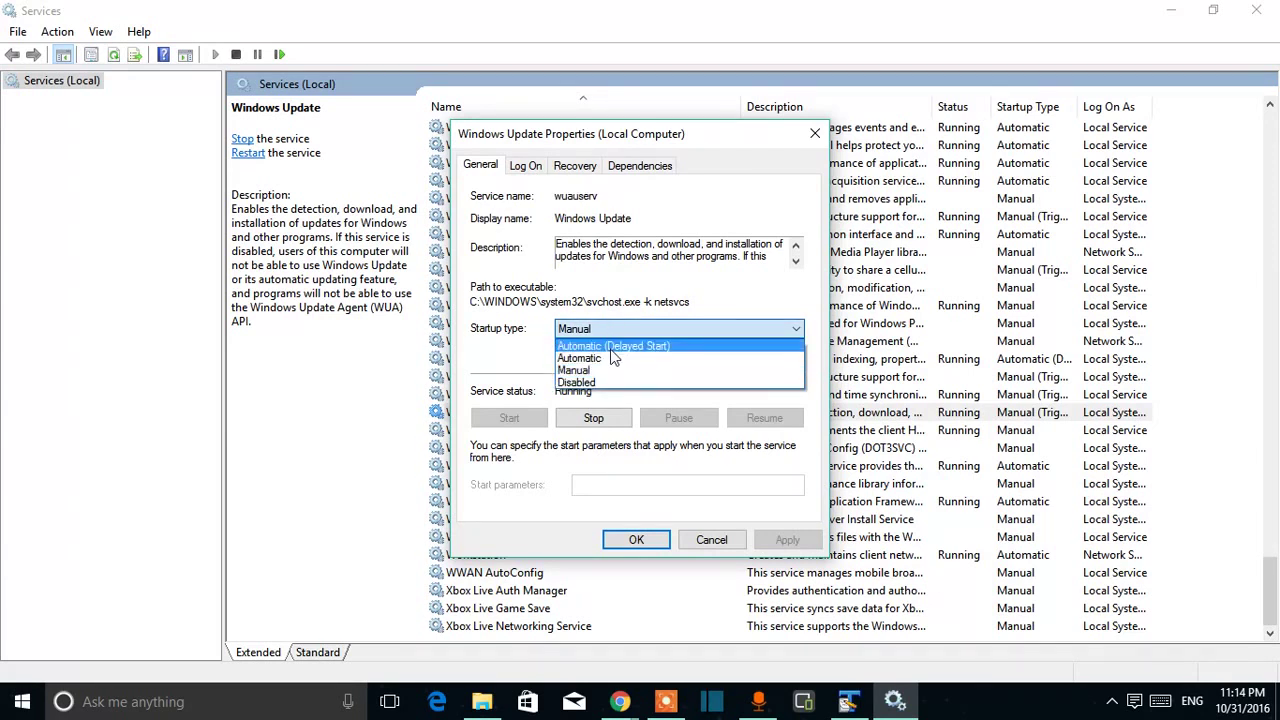
left_click(600, 359)
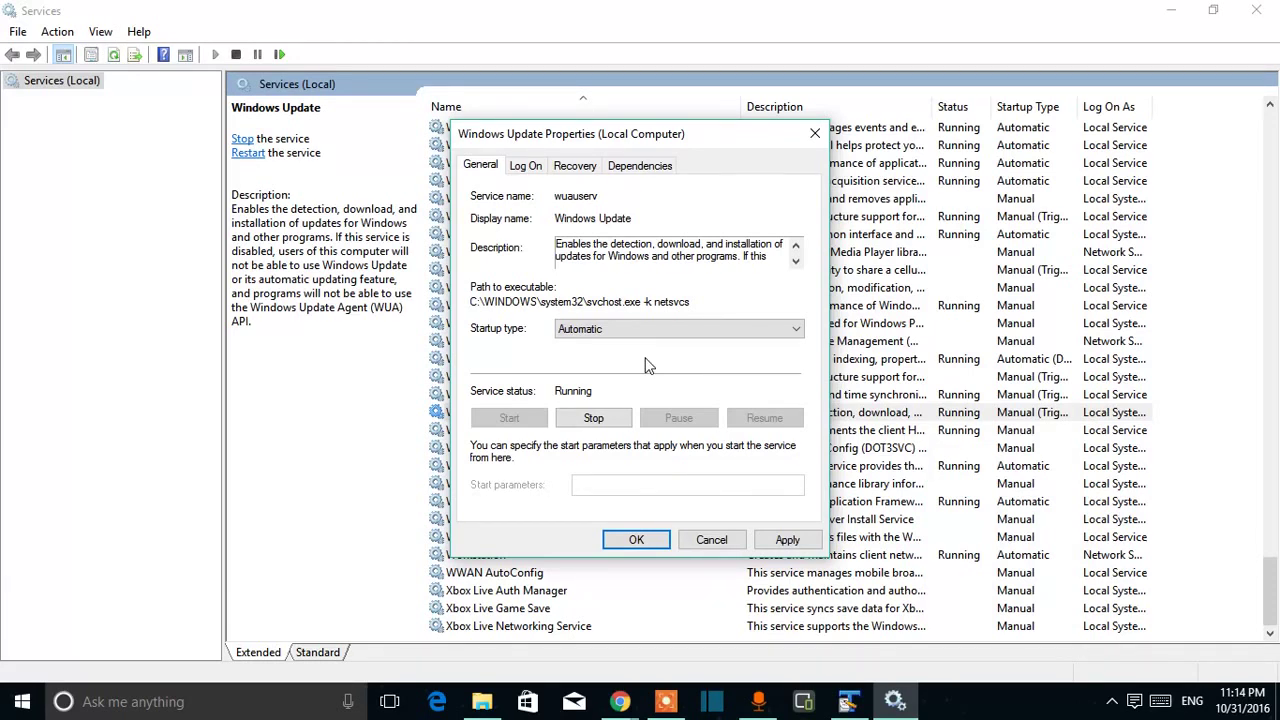
left_click(641, 330)
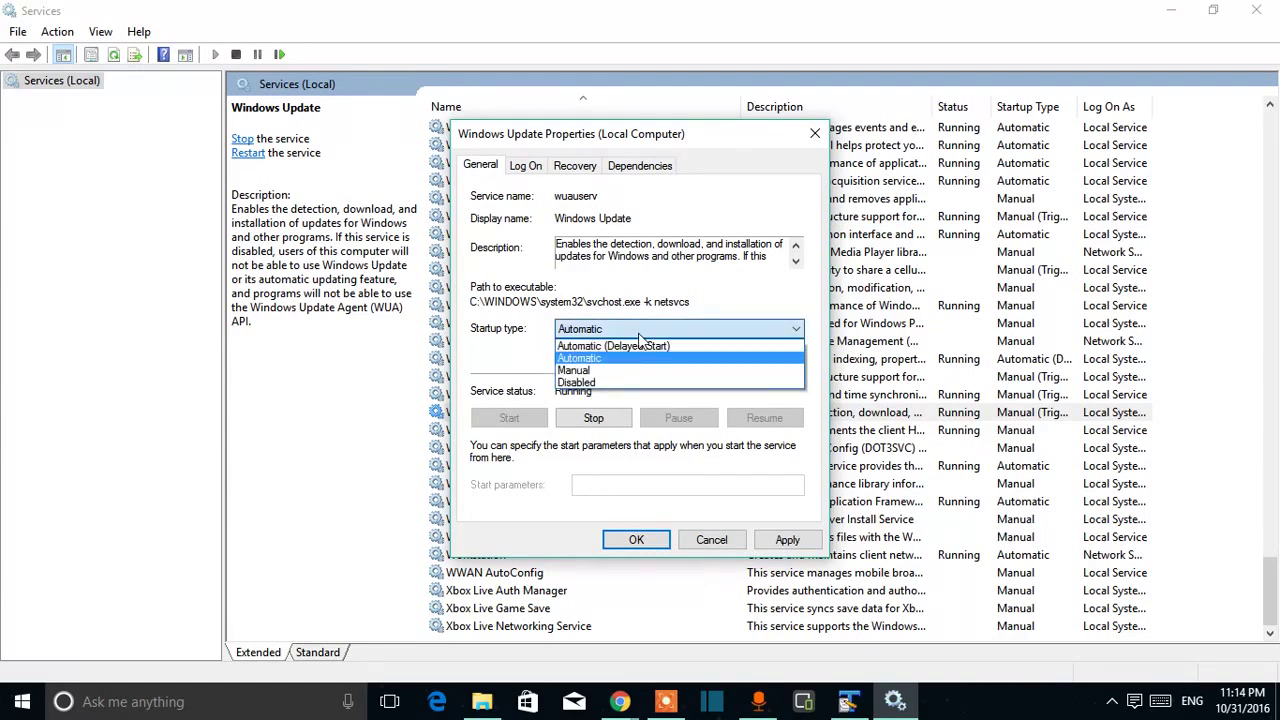
left_click(640, 335)
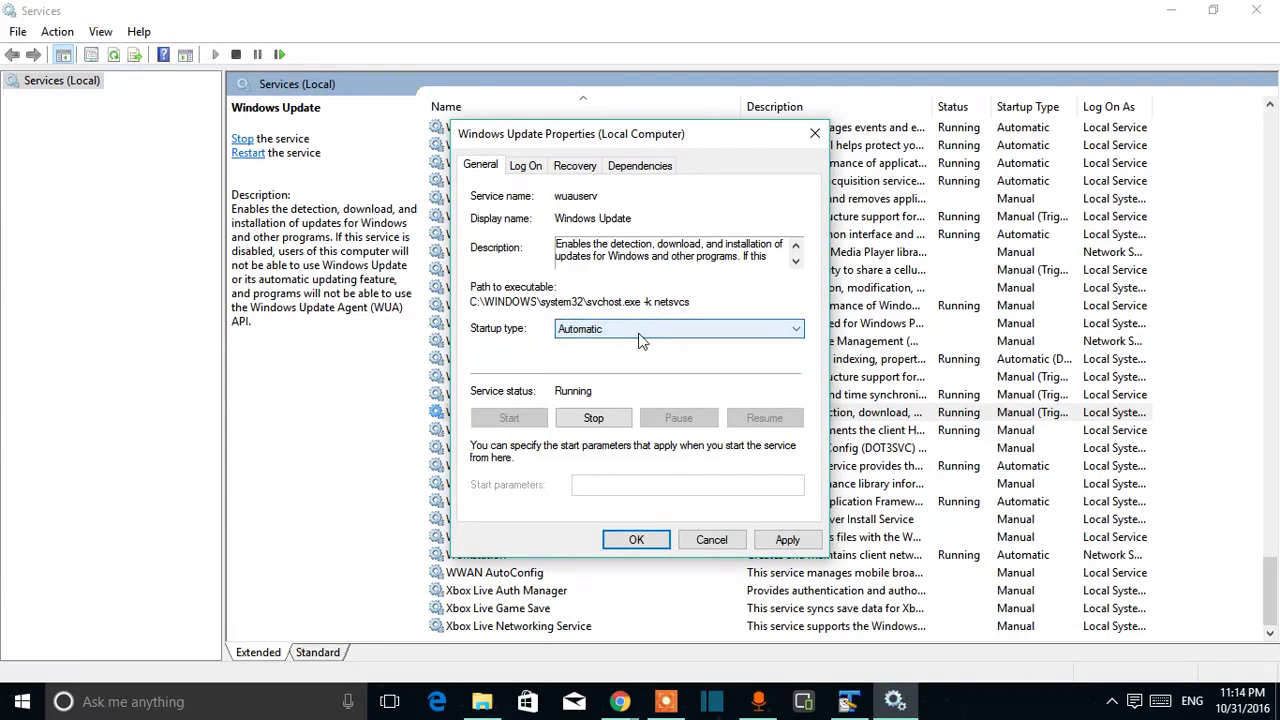
- Set the Windows Update service's startup type to Disabled, apply it, and stop the running service
left_click(641, 340)
left_click(620, 383)
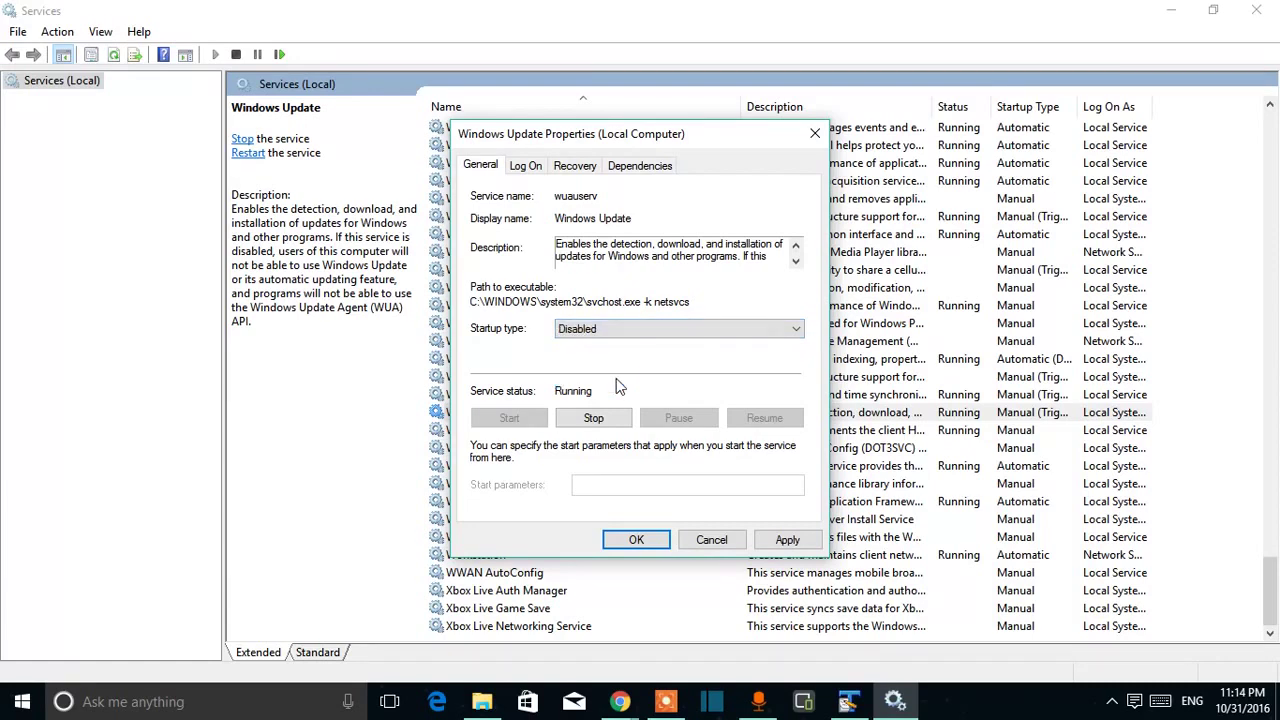
left_click(790, 540)
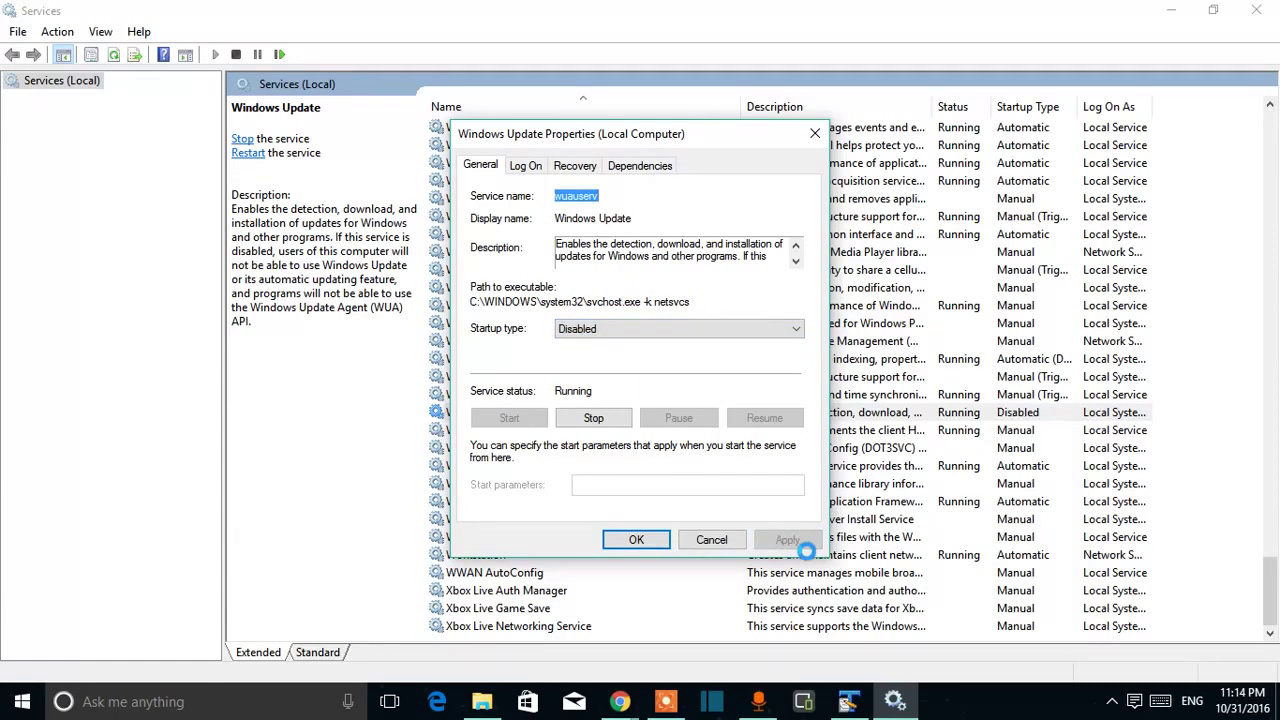
left_click(584, 419)
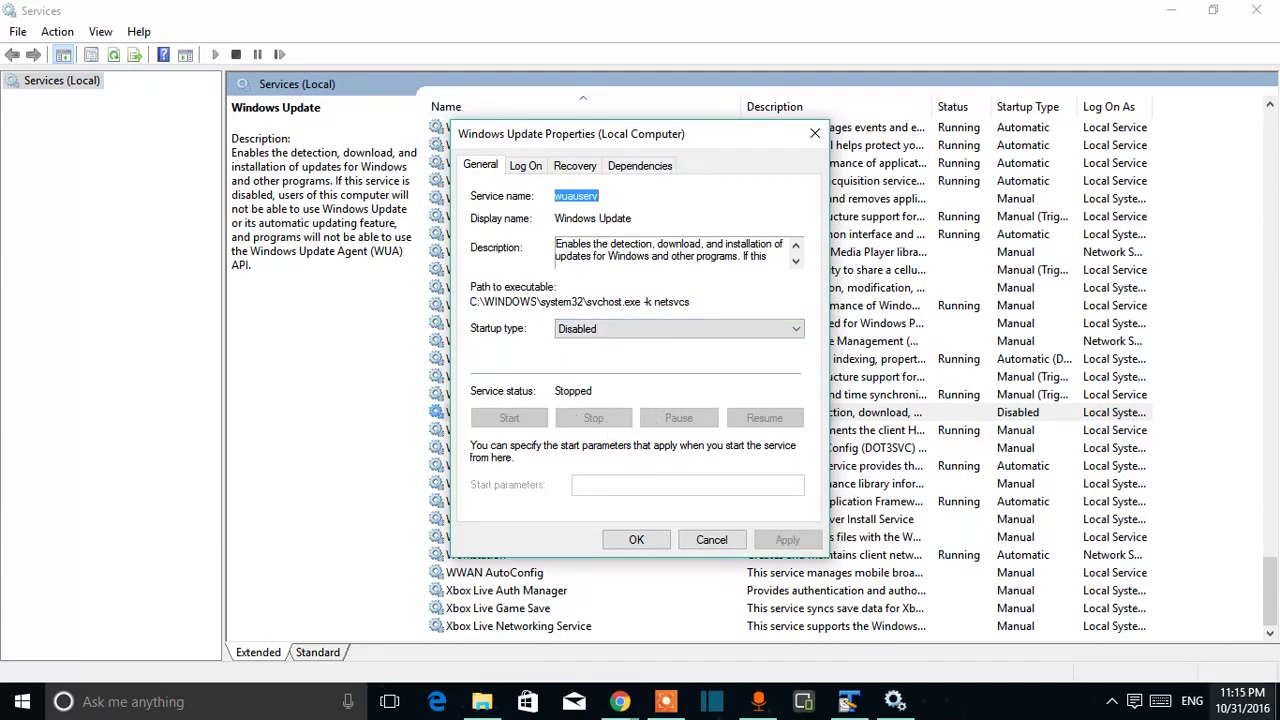
- Accept and close the Windows Update service's properties dialog
left_click(1277, 701)
left_click(1111, 701)
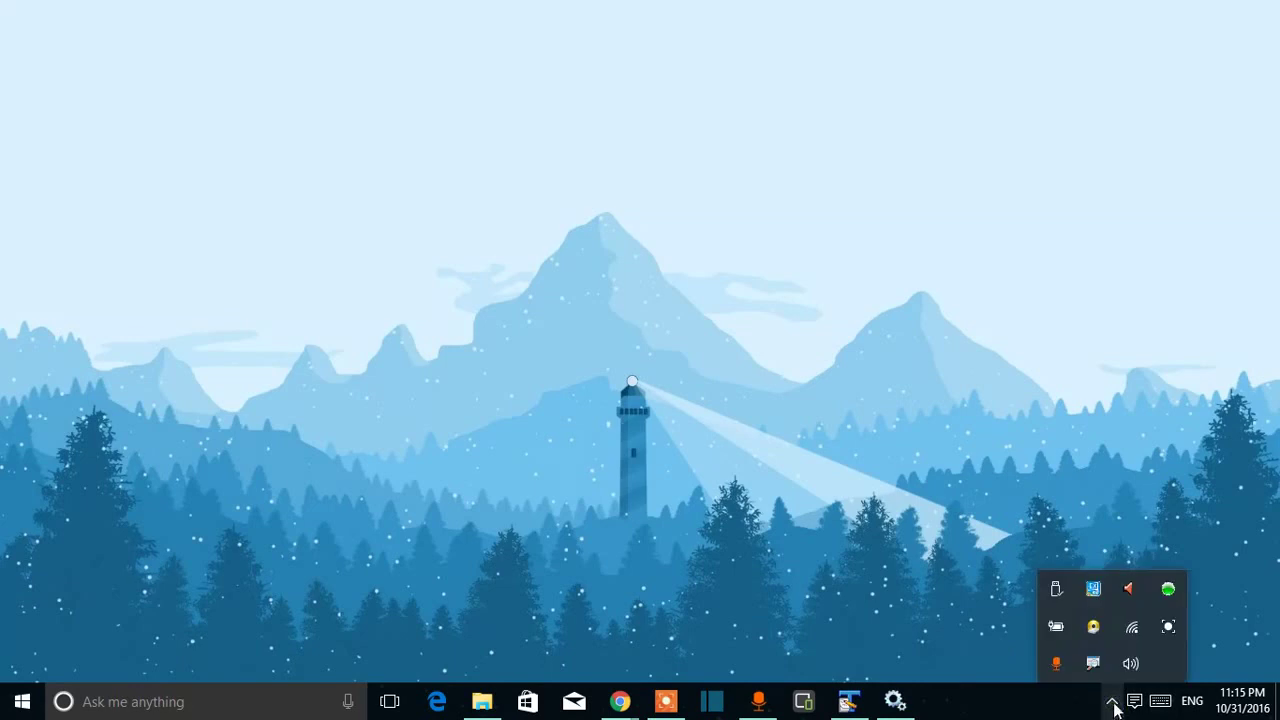
left_click(1134, 701)
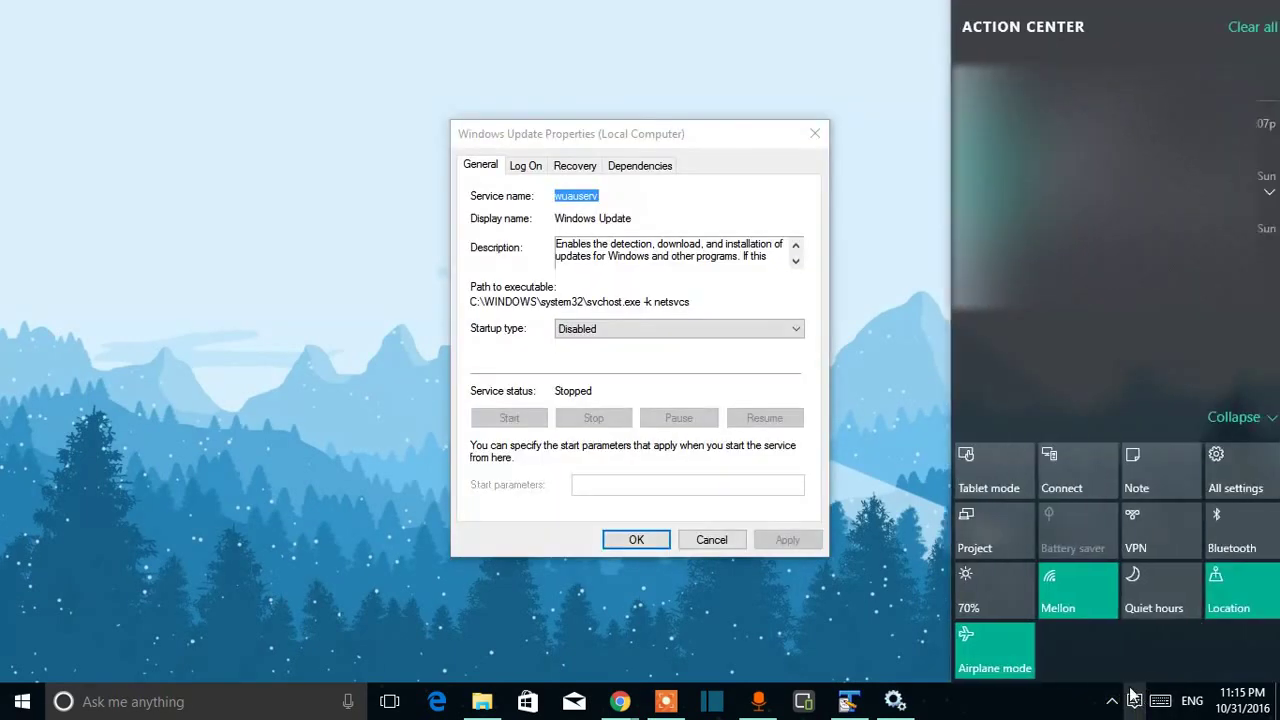
left_click(648, 545)
- Check for updates on the Update & security page in Settings and highlight the error code in the resulting message
left_click(1134, 701)
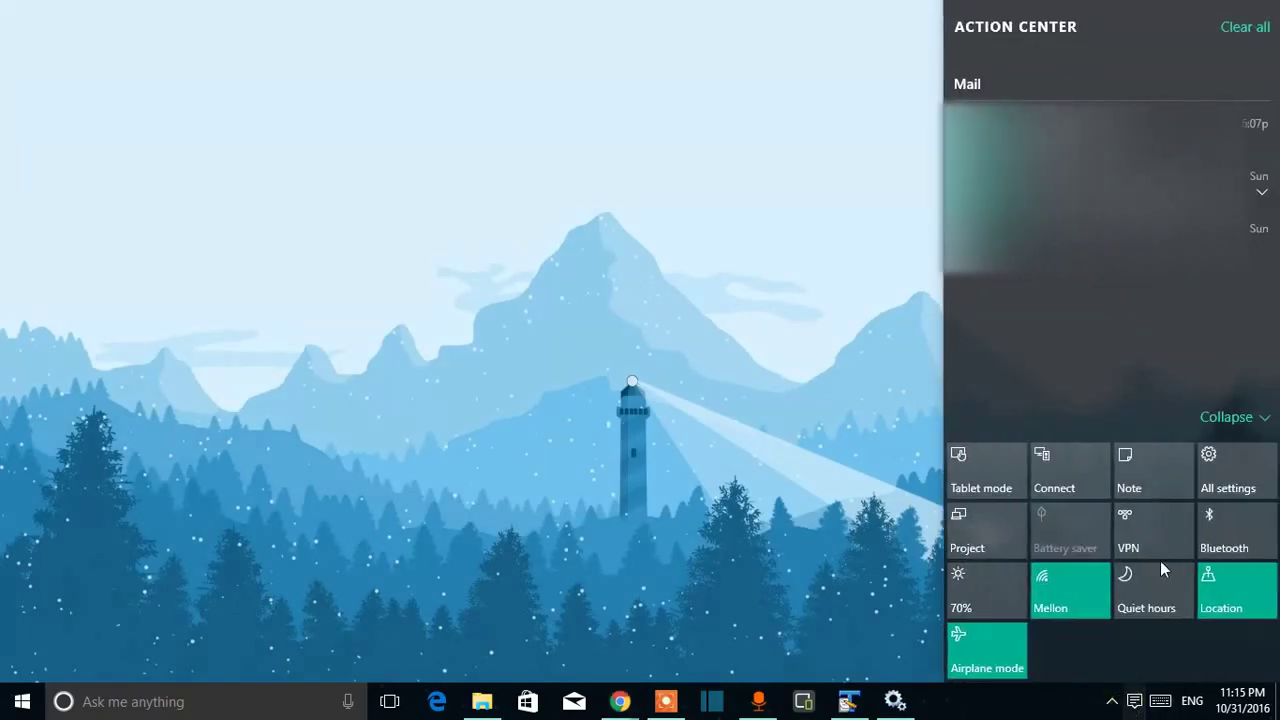
left_click(1222, 462)
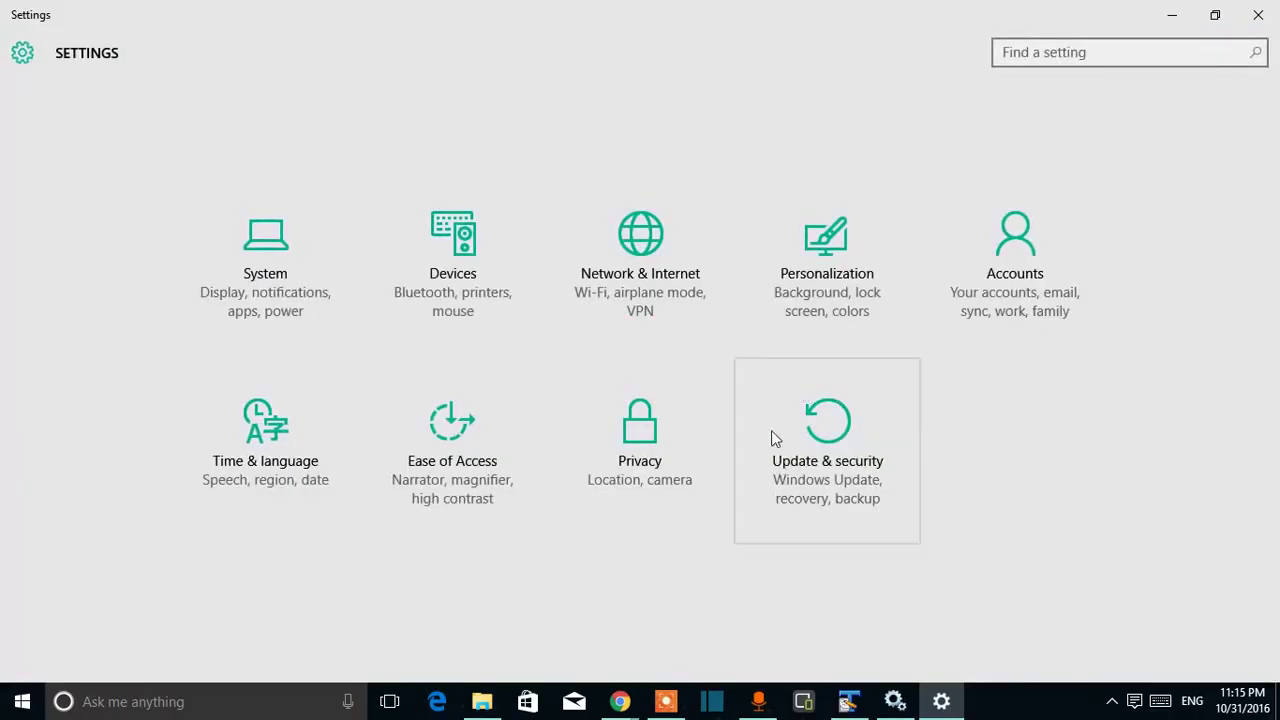
left_click(881, 504)
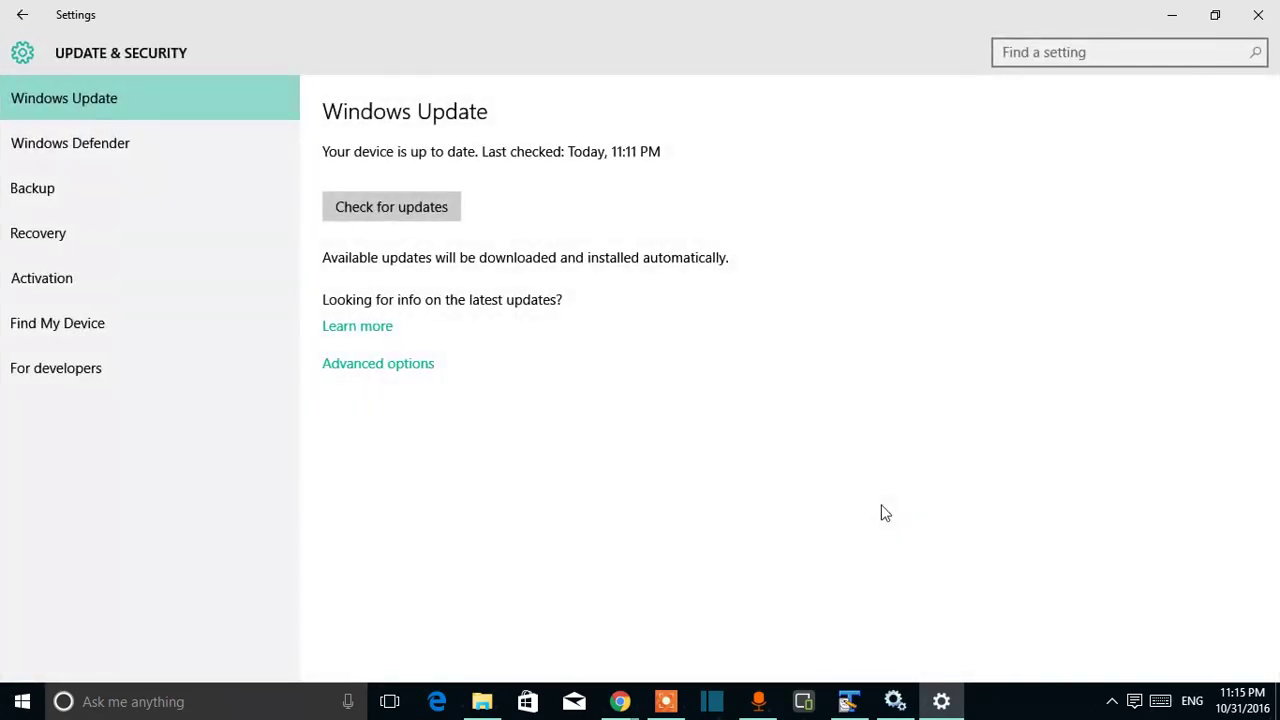
left_click(338, 208)
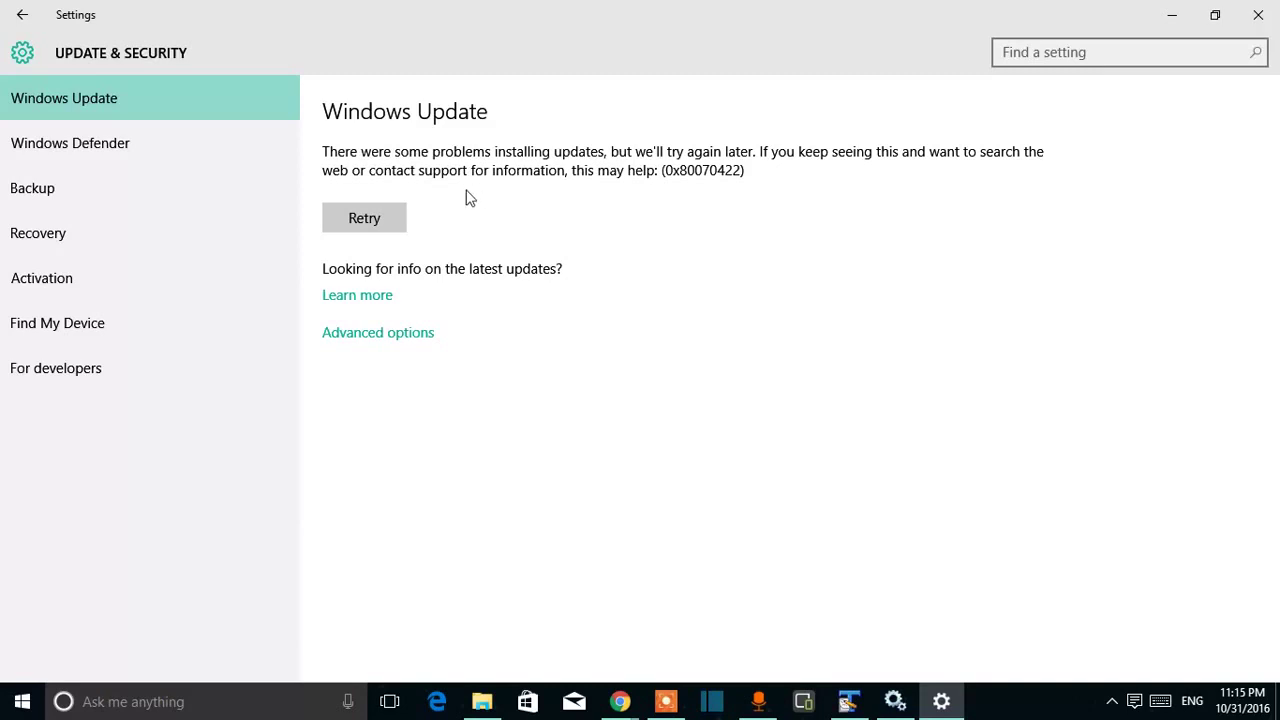
left_click_drag(663, 170, 741, 170)
left_click(768, 194)
- Switch back to Services, set the Windows Update service's startup type to Automatic, apply it, and start the service
left_click(1171, 22)
left_click(895, 701)
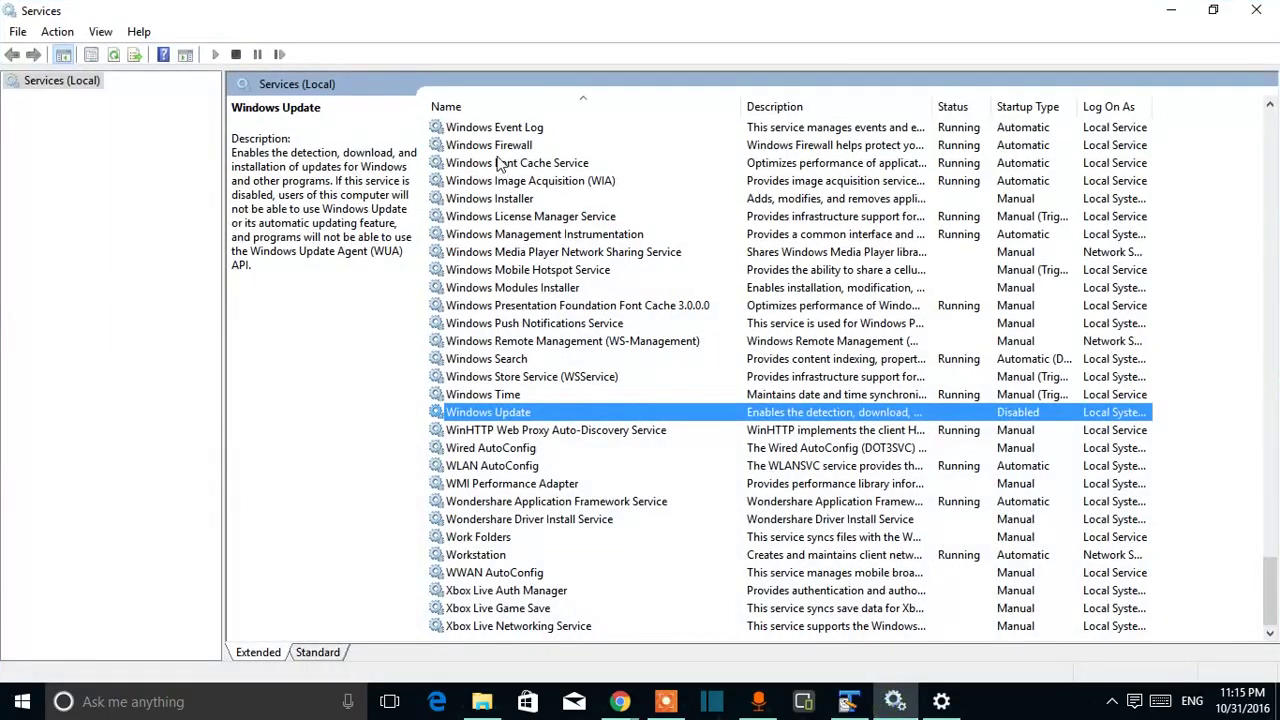
double_click(497, 420)
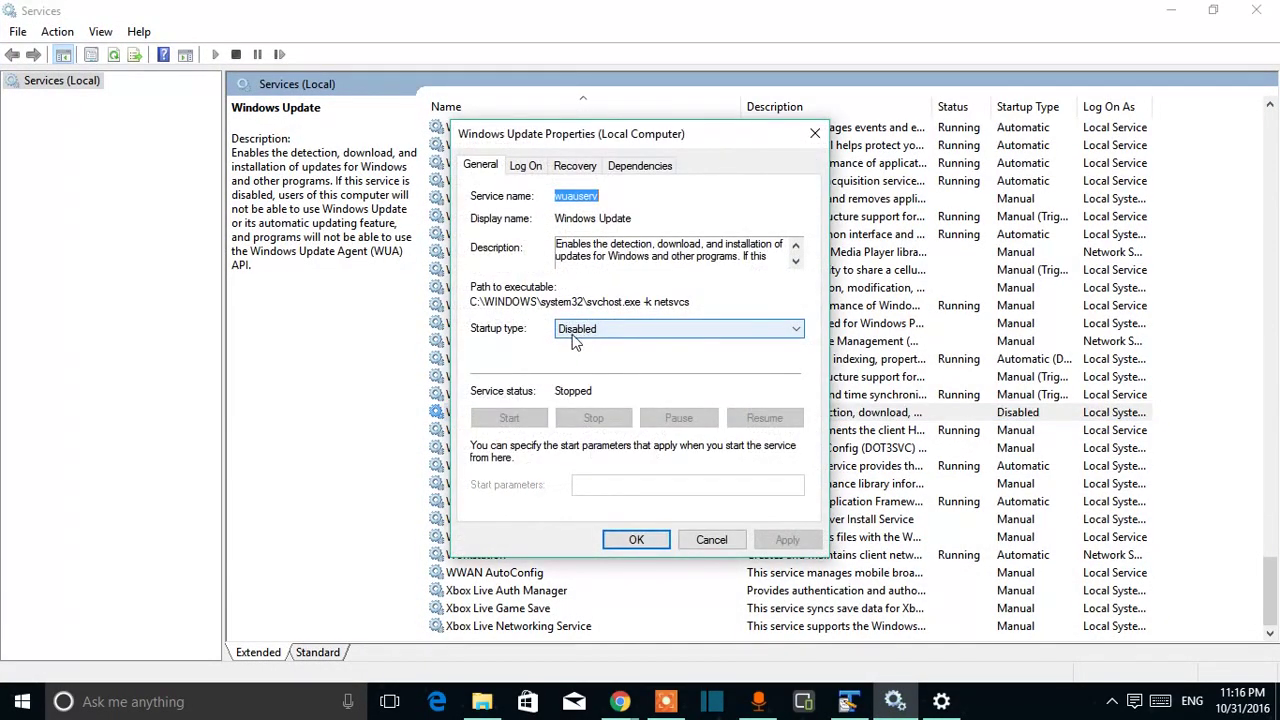
left_click(623, 336)
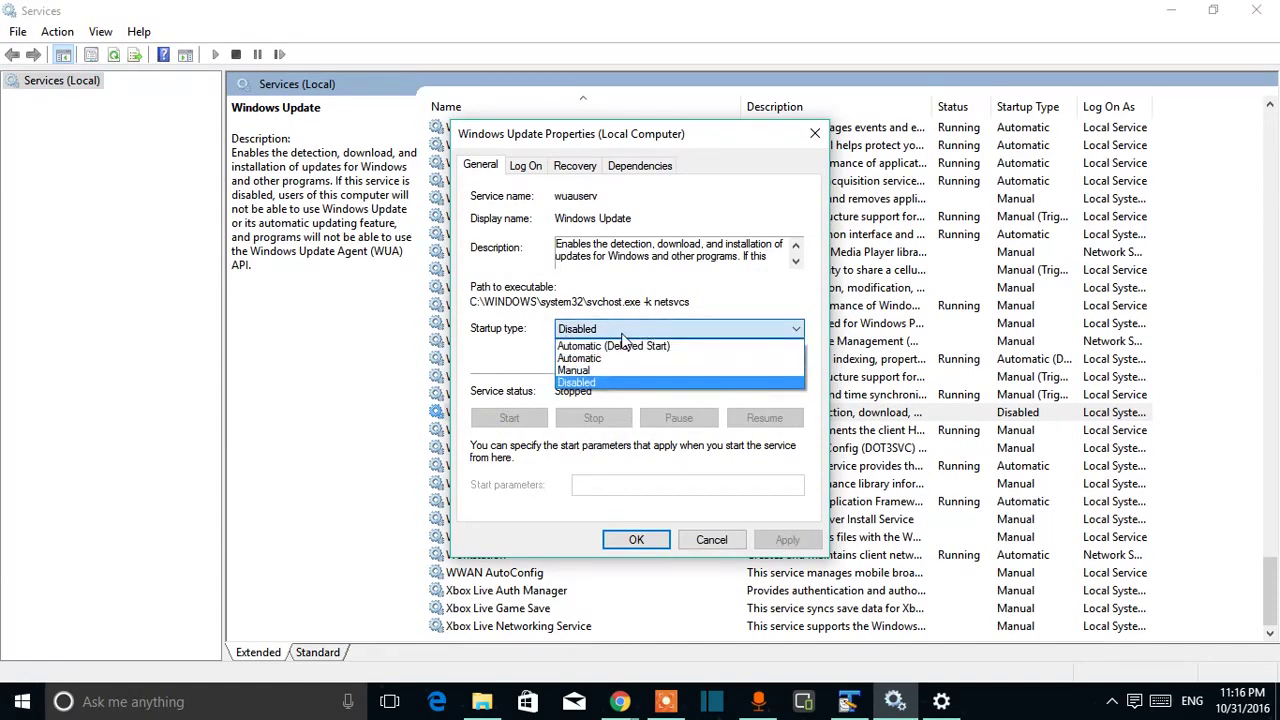
left_click(607, 360)
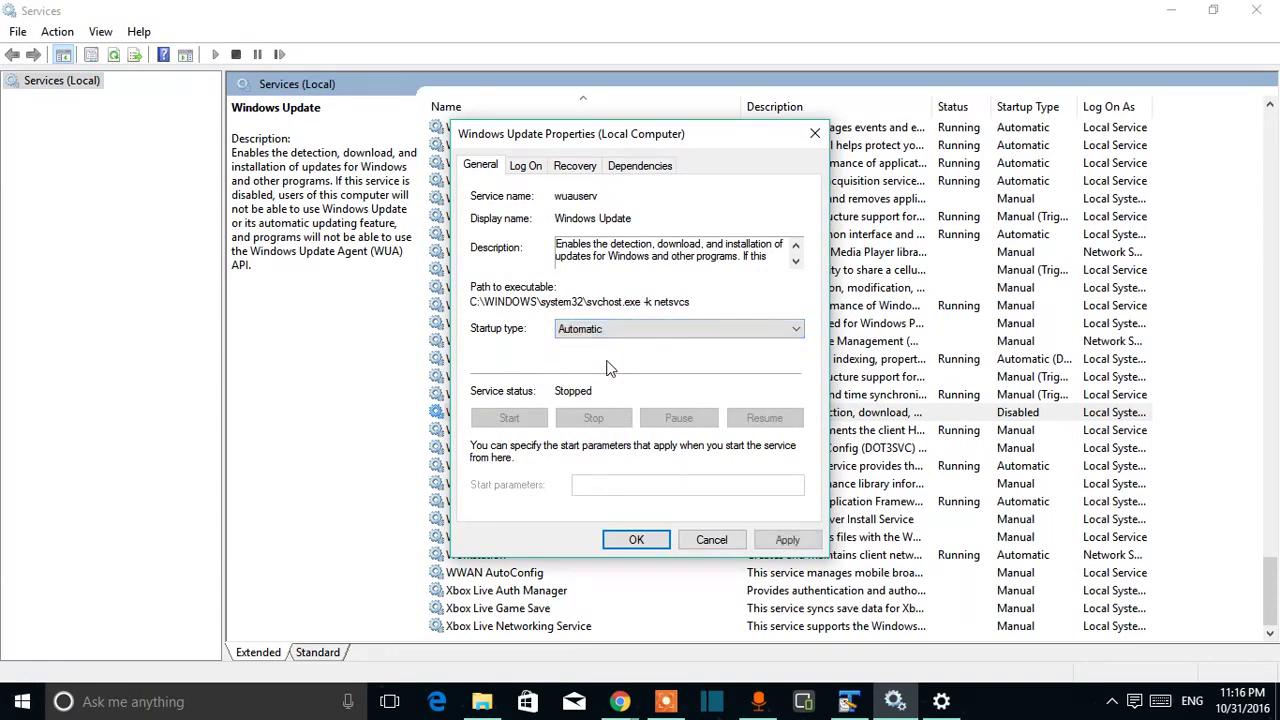
left_click(786, 540)
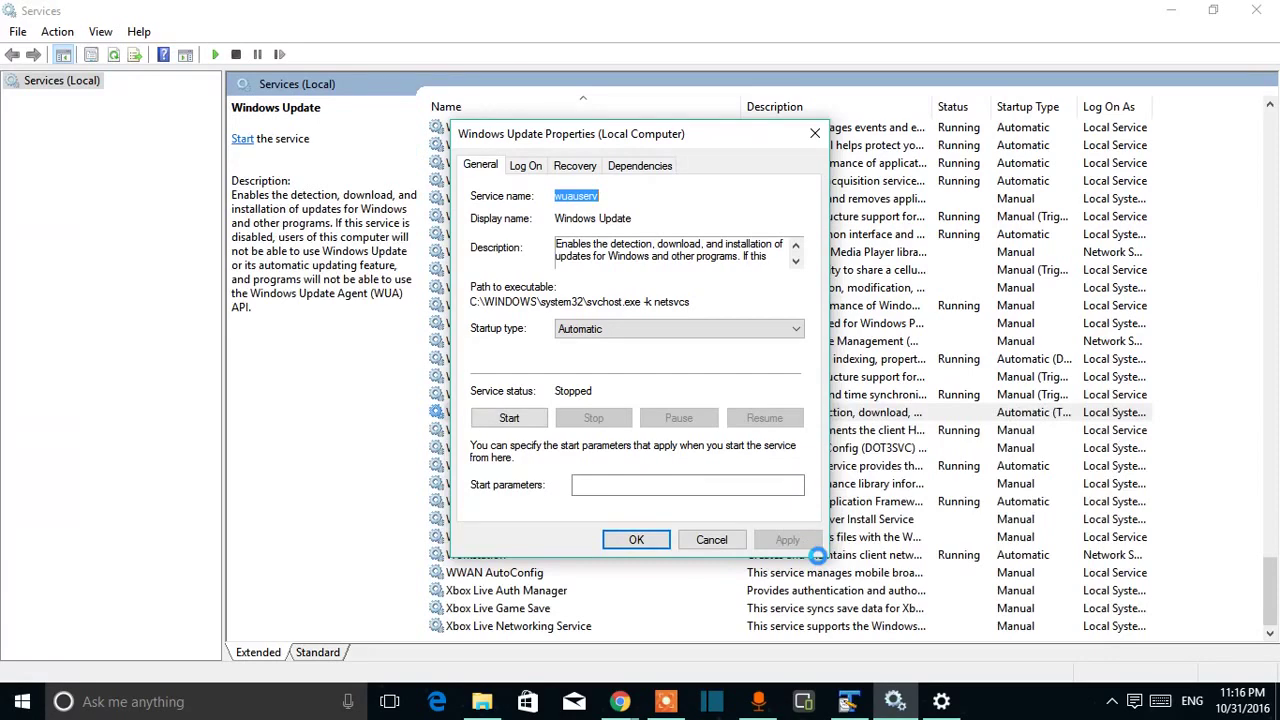
left_click(510, 420)
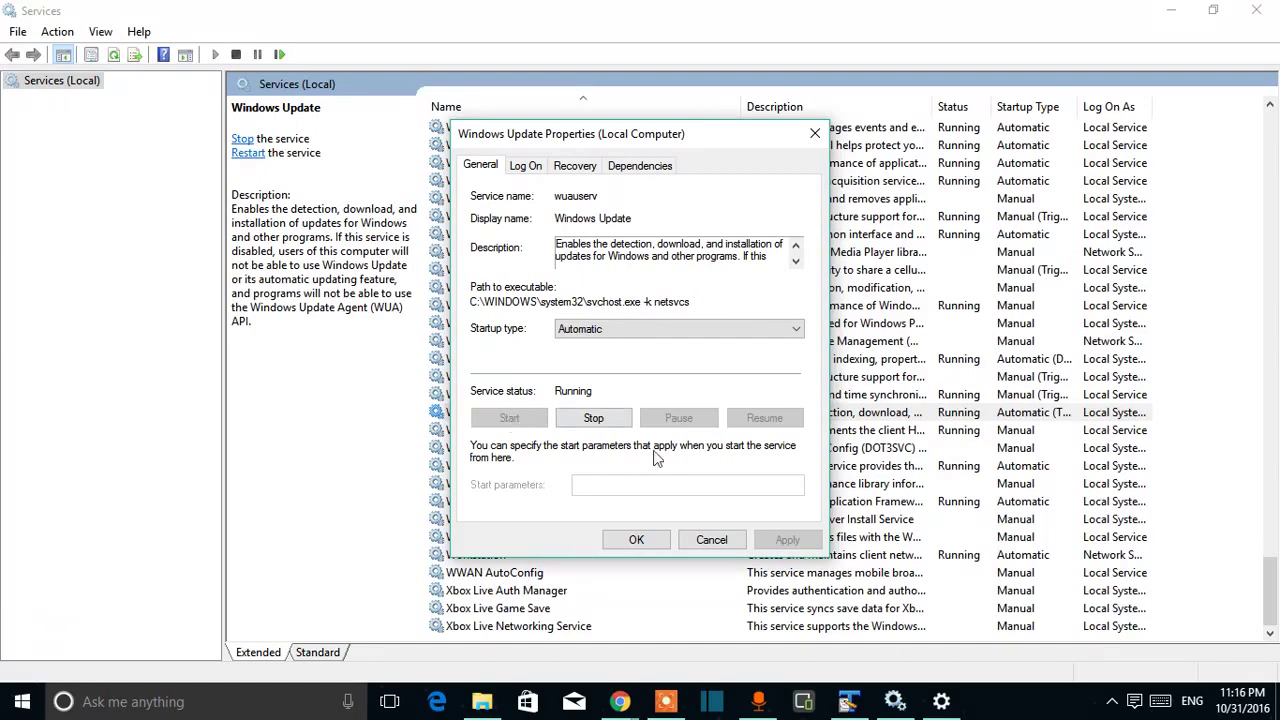
left_click(638, 540)
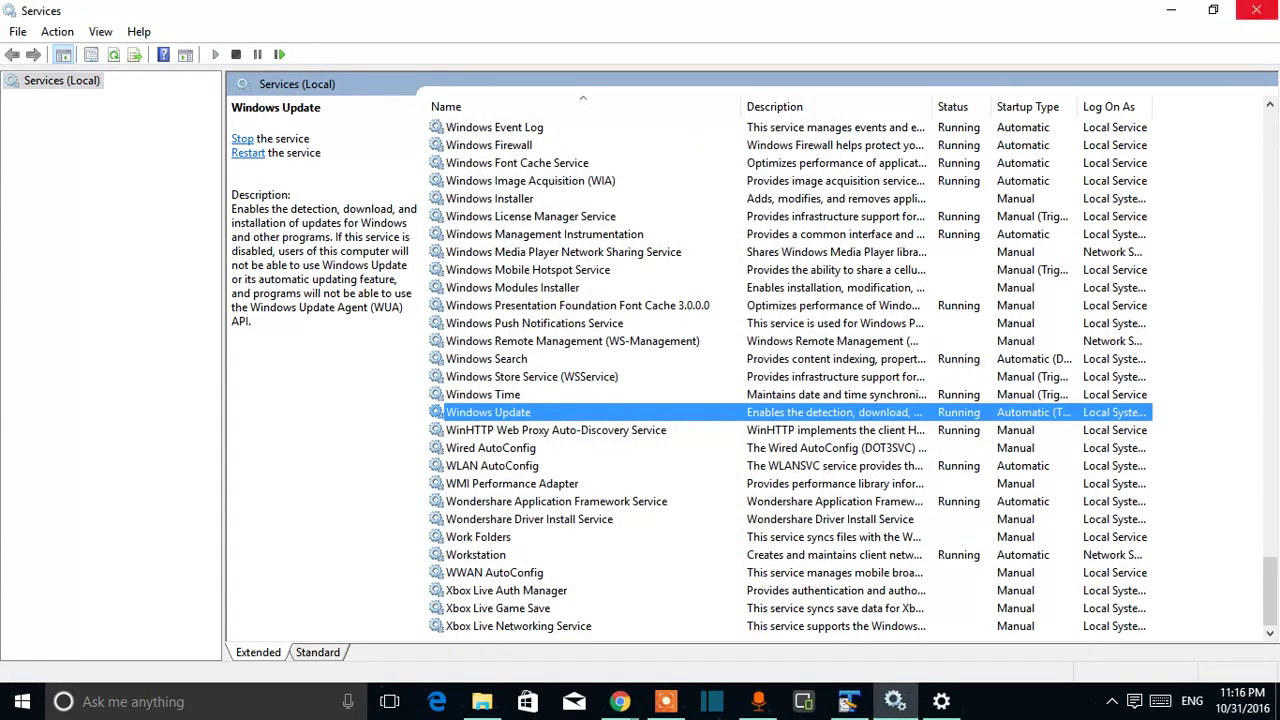
- Close and reopen Settings on the Update & security page, and retry the Windows Update check
left_click(1171, 10)
left_click(941, 701)
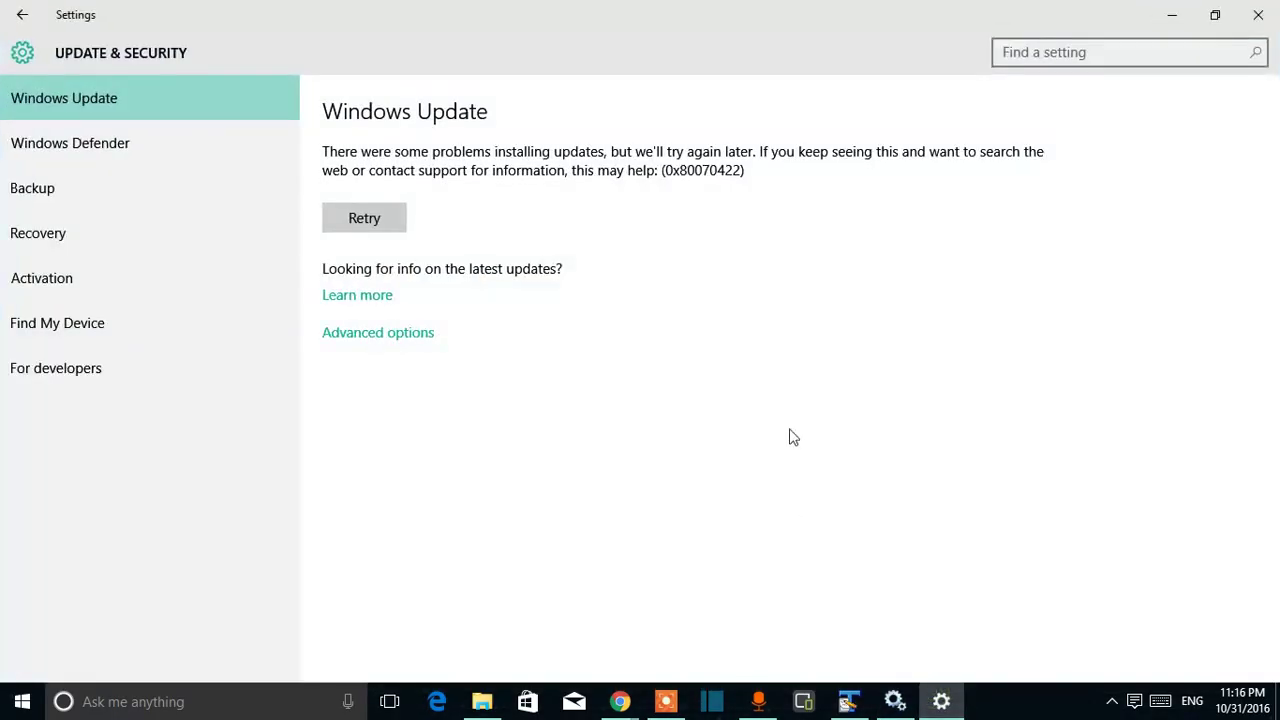
left_click(1257, 12)
left_click(1134, 701)
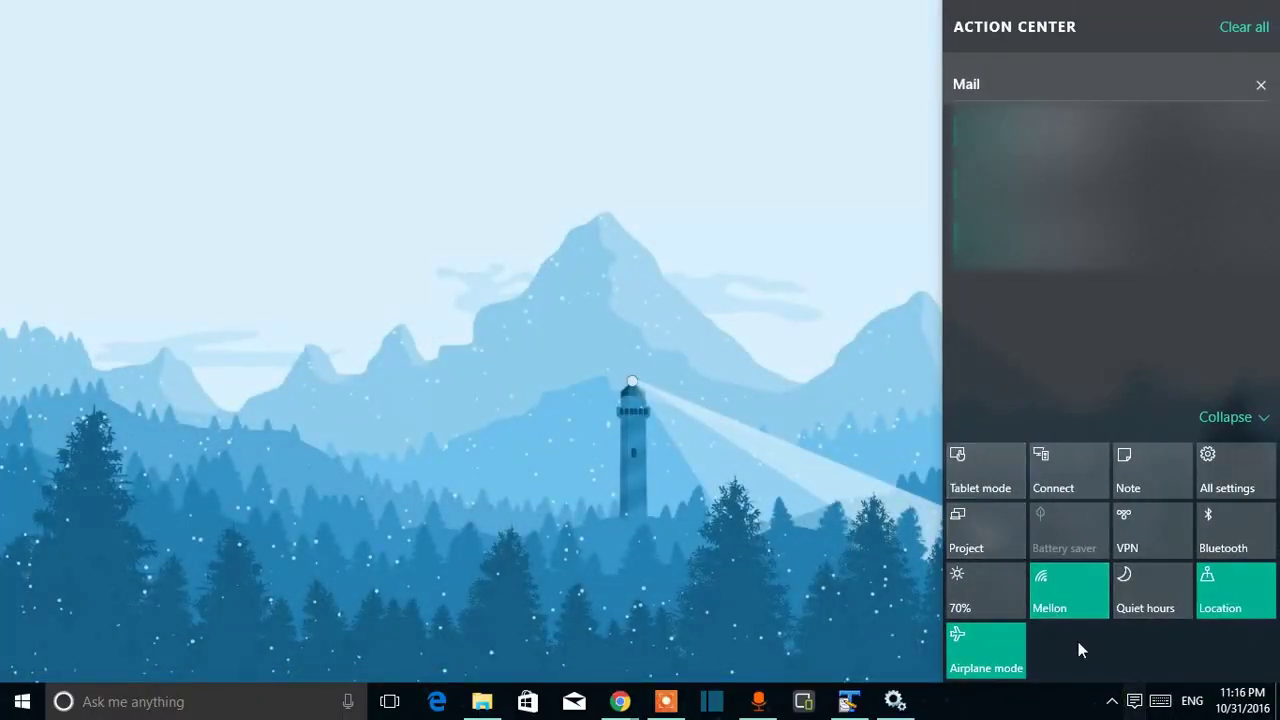
left_click(1226, 478)
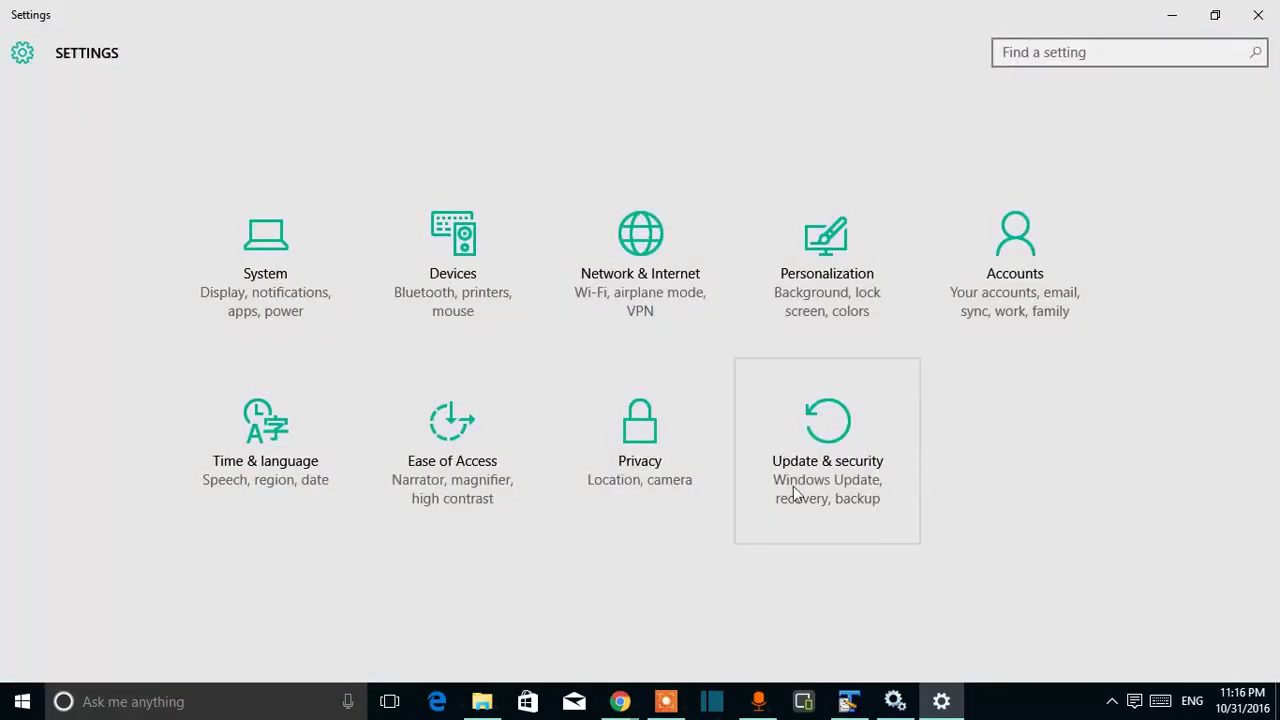
left_click(845, 480)
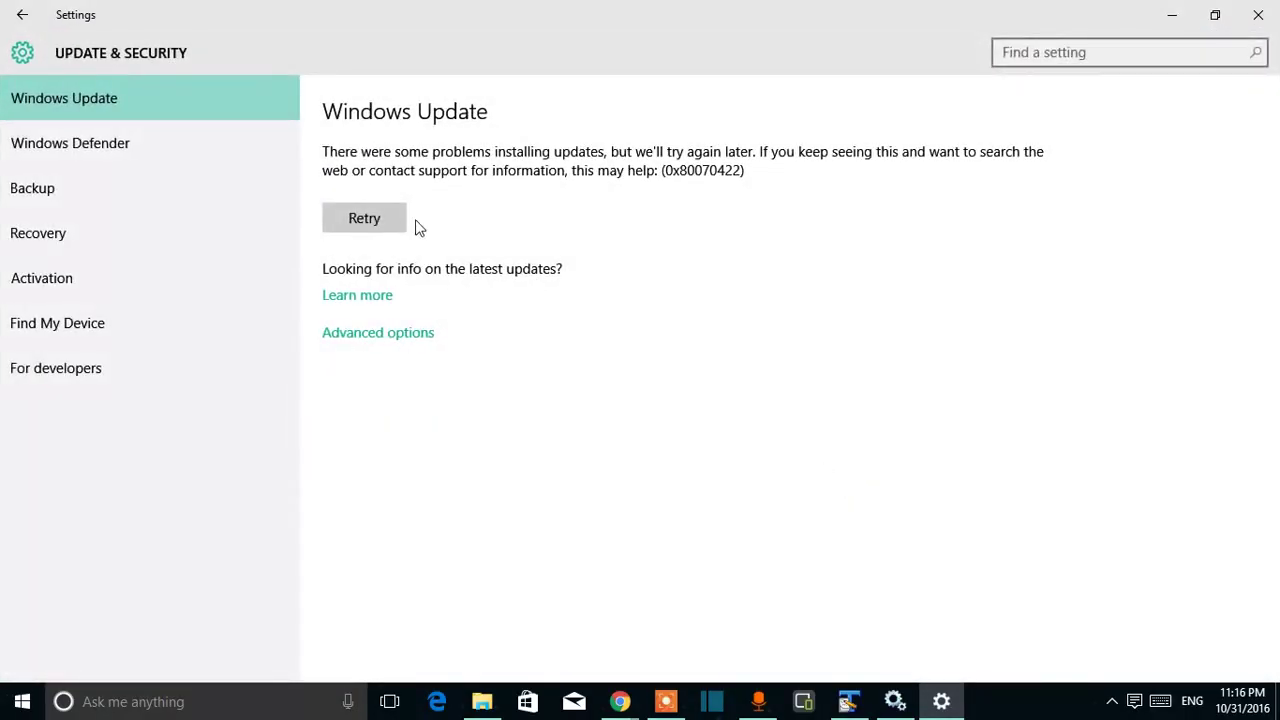
left_click(344, 228)
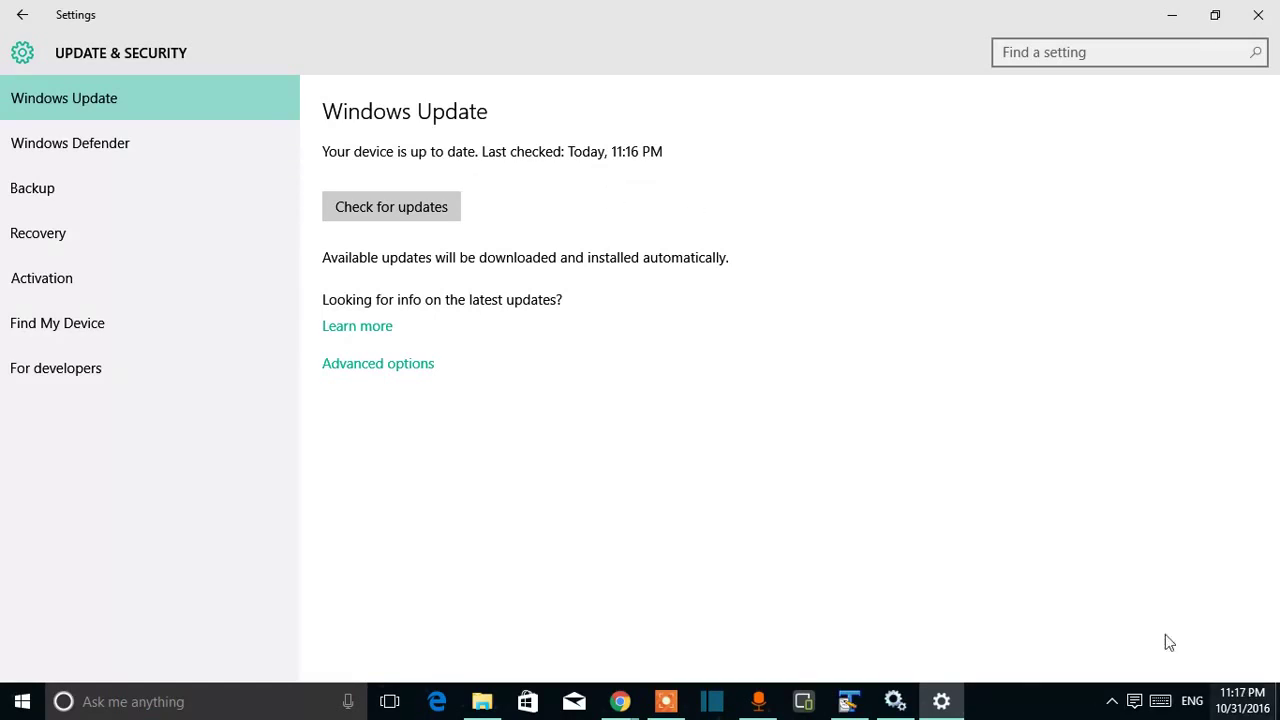
- Show the desktop and refresh it twice
key("super+d")
right_click(727, 104)
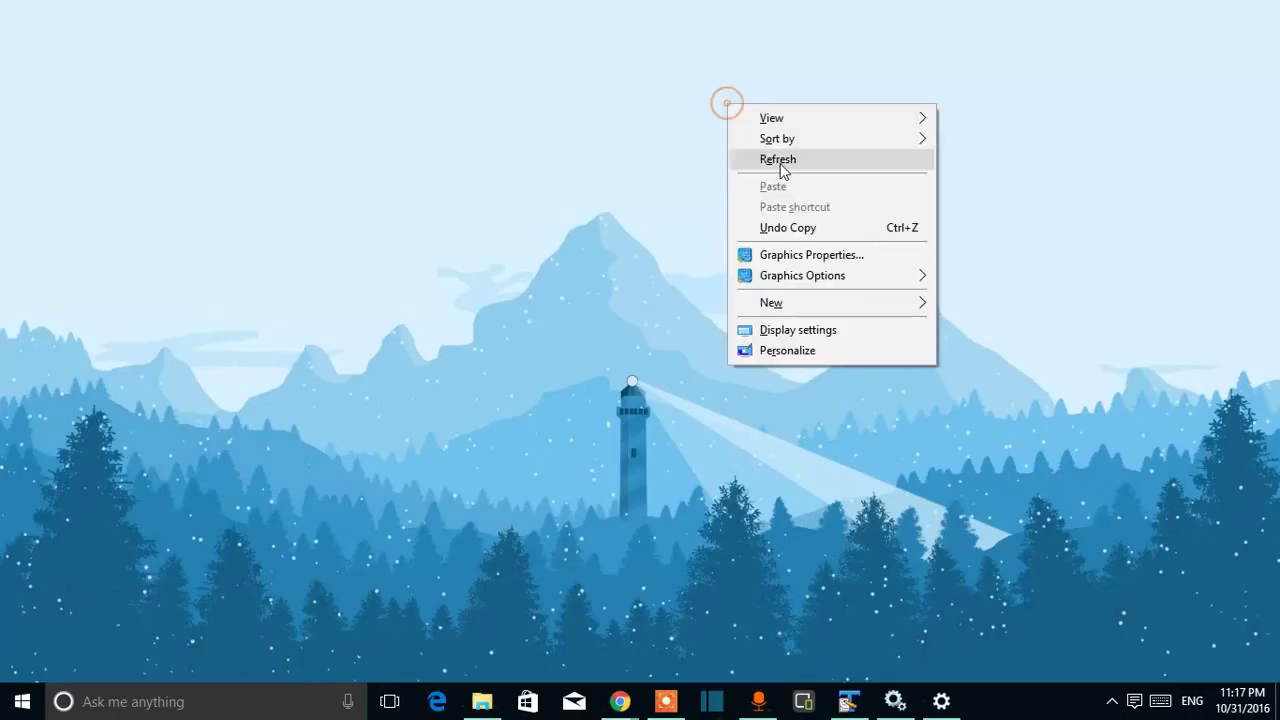
left_click(780, 160)
right_click(705, 84)
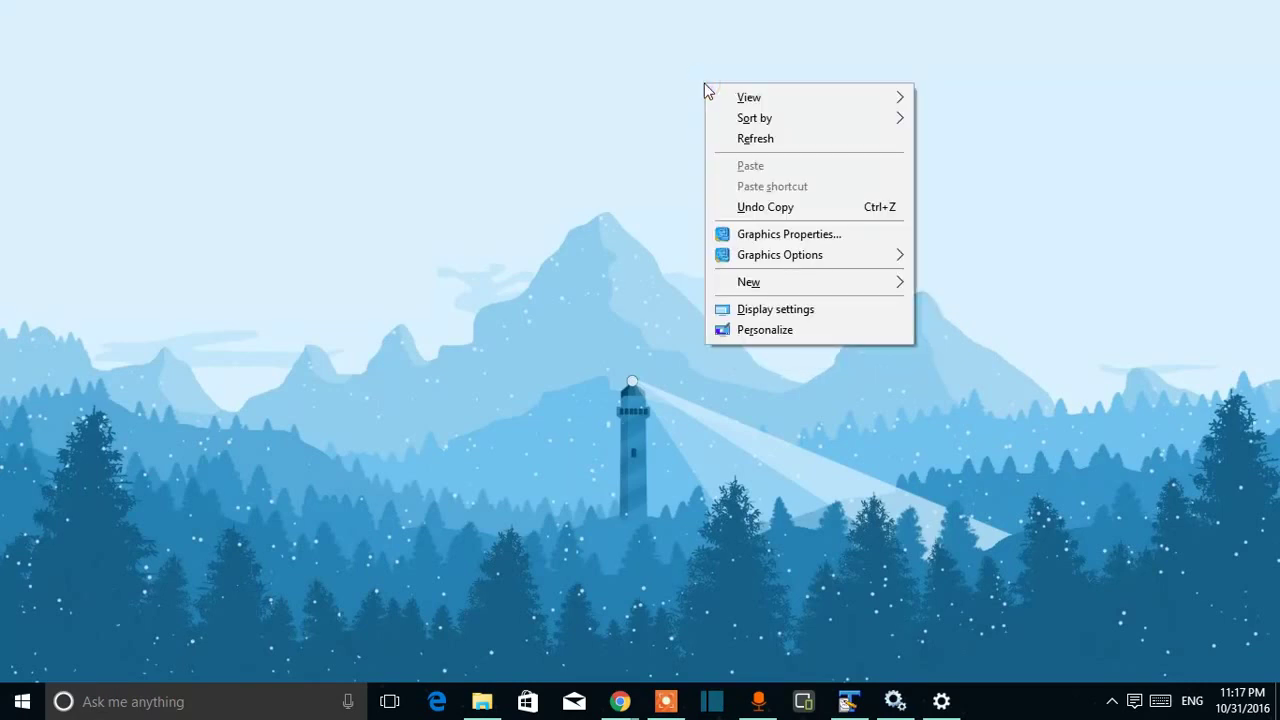
left_click(735, 140)
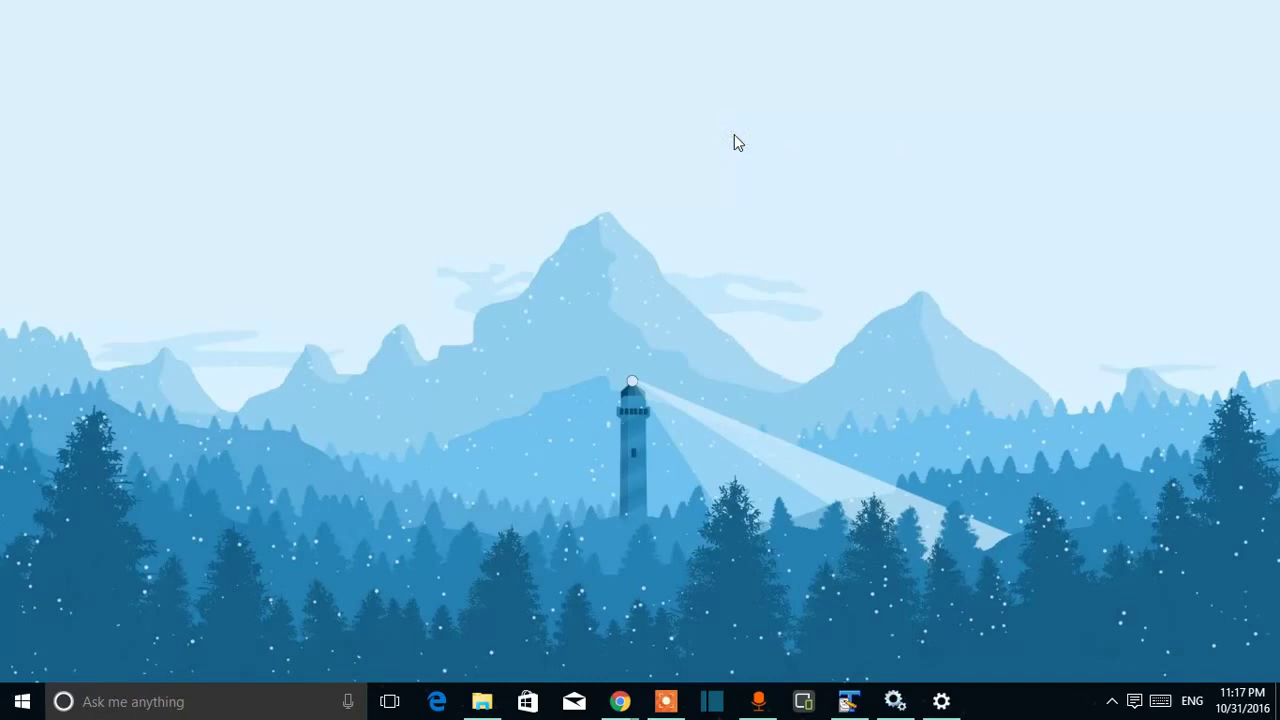